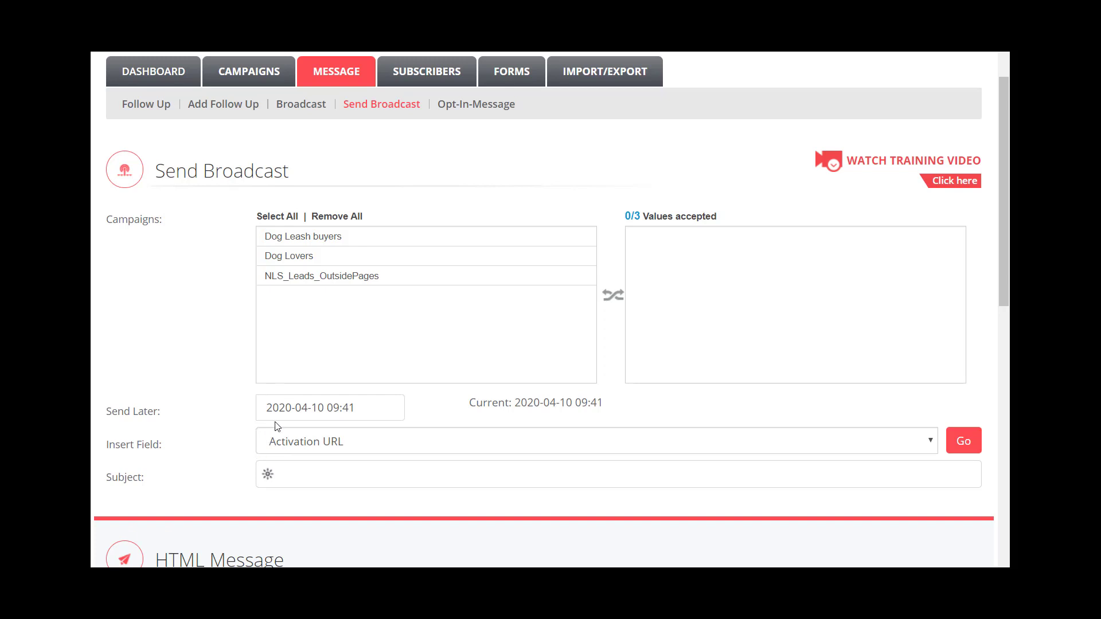
left_click_drag(267, 408, 376, 407)
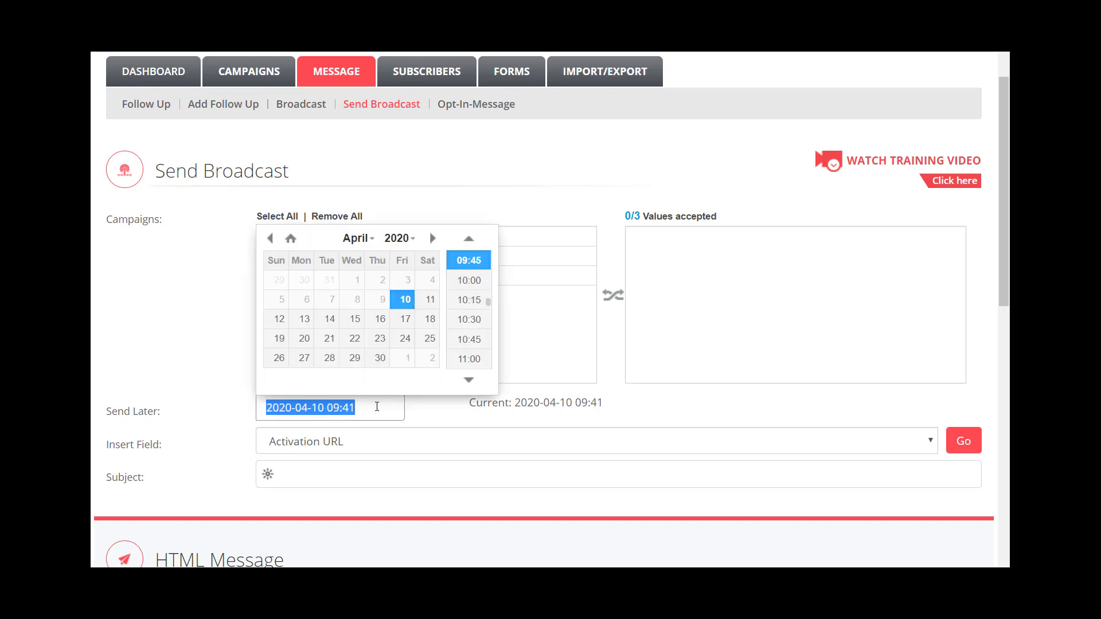
left_click(377, 407)
left_click(341, 408)
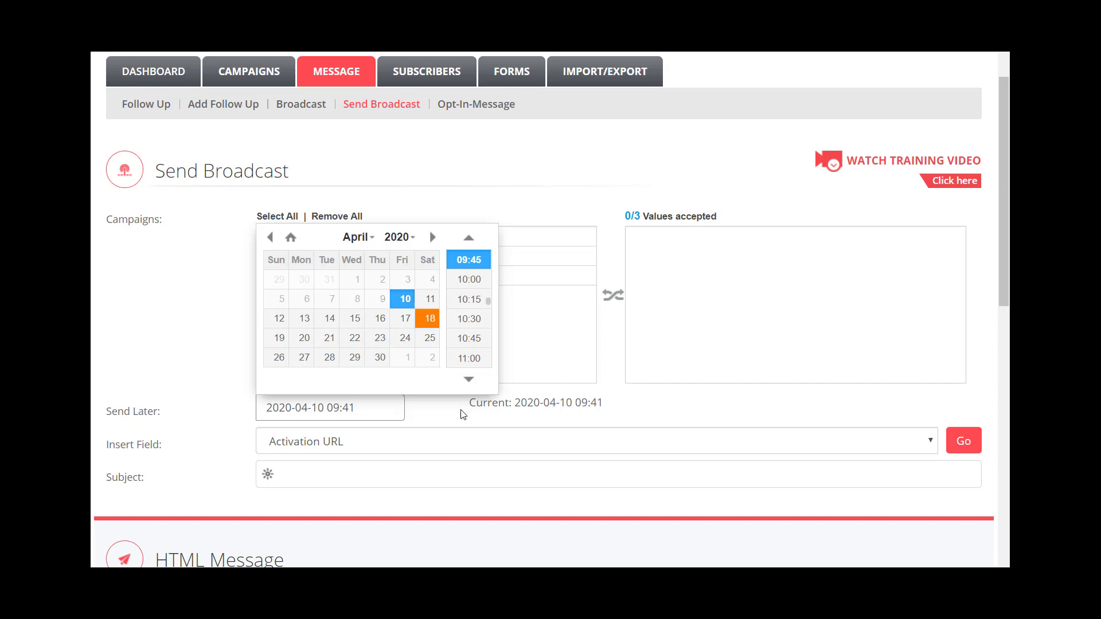
left_click(497, 422)
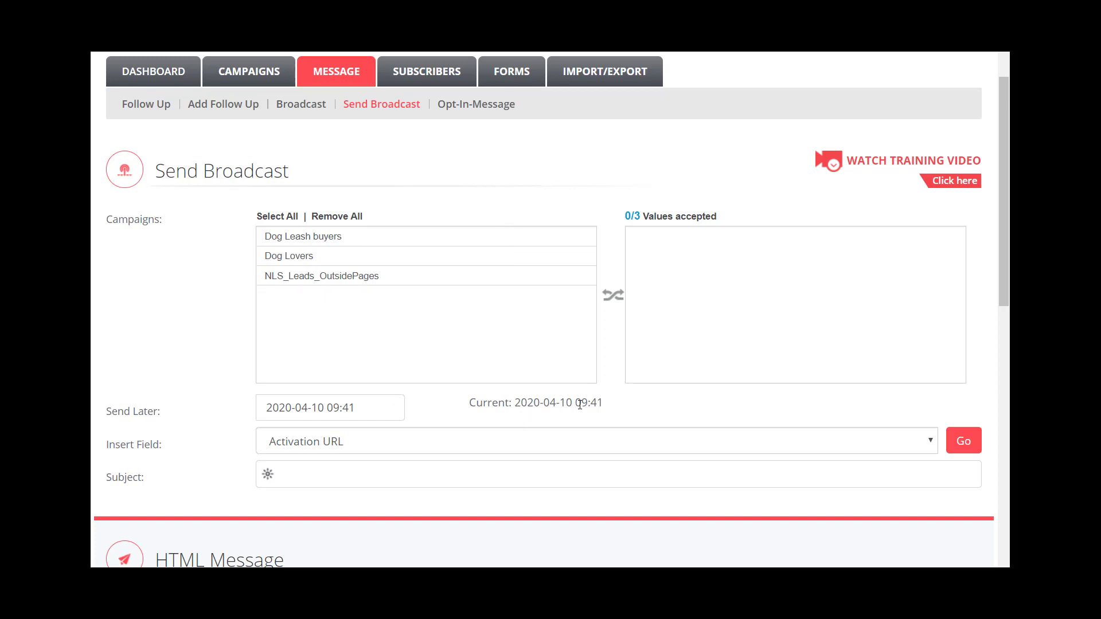
left_click_drag(575, 404, 603, 405)
Schedule the broadcast to be sent on 2020-04-14 at 12:45
left_click(336, 409)
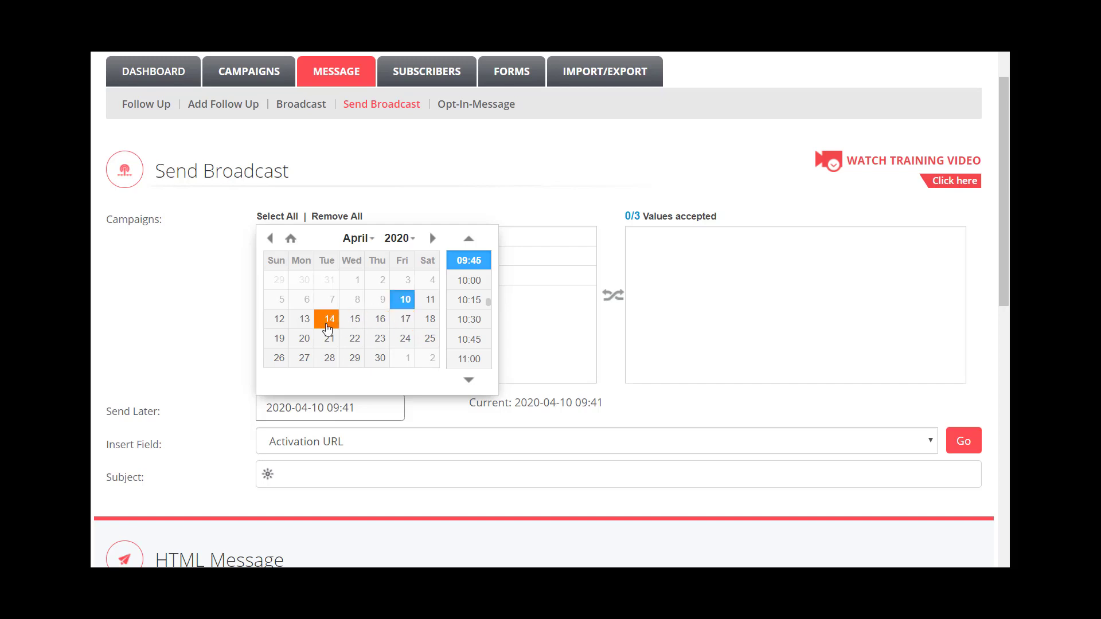
left_click(328, 326)
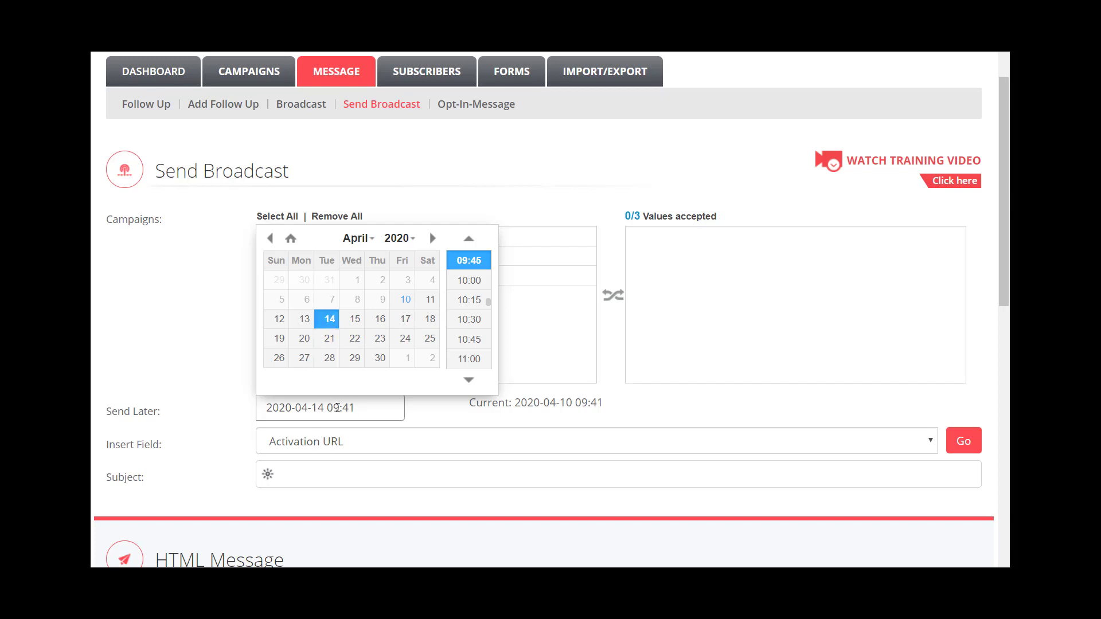
scroll(465, 321, "down", 5)
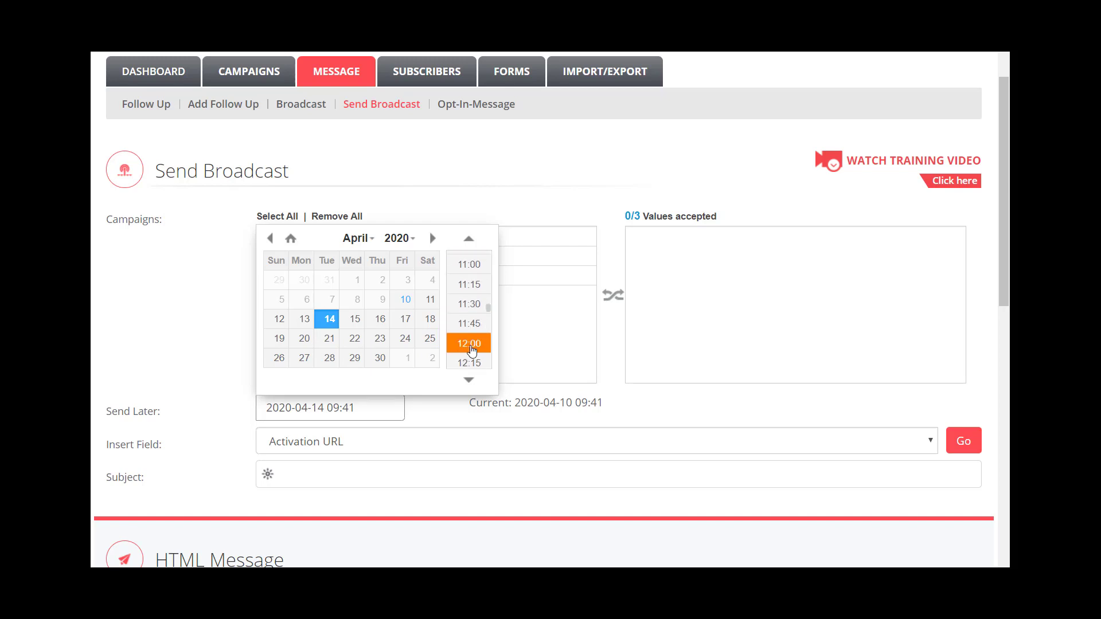
scroll(469, 339, "down", 3)
left_click(469, 339)
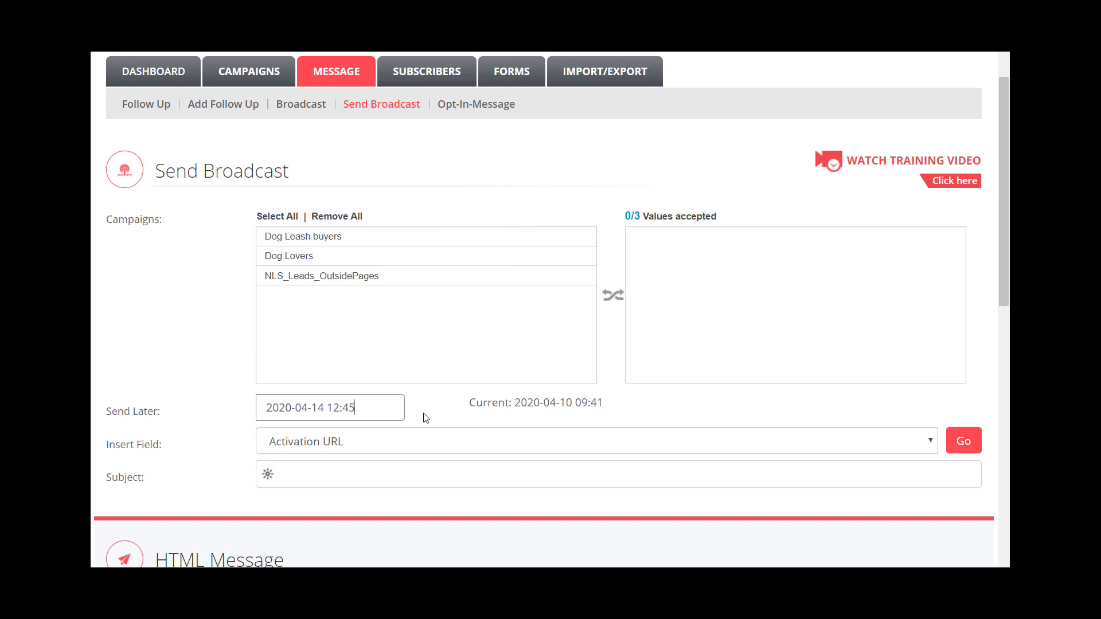
left_click(286, 257)
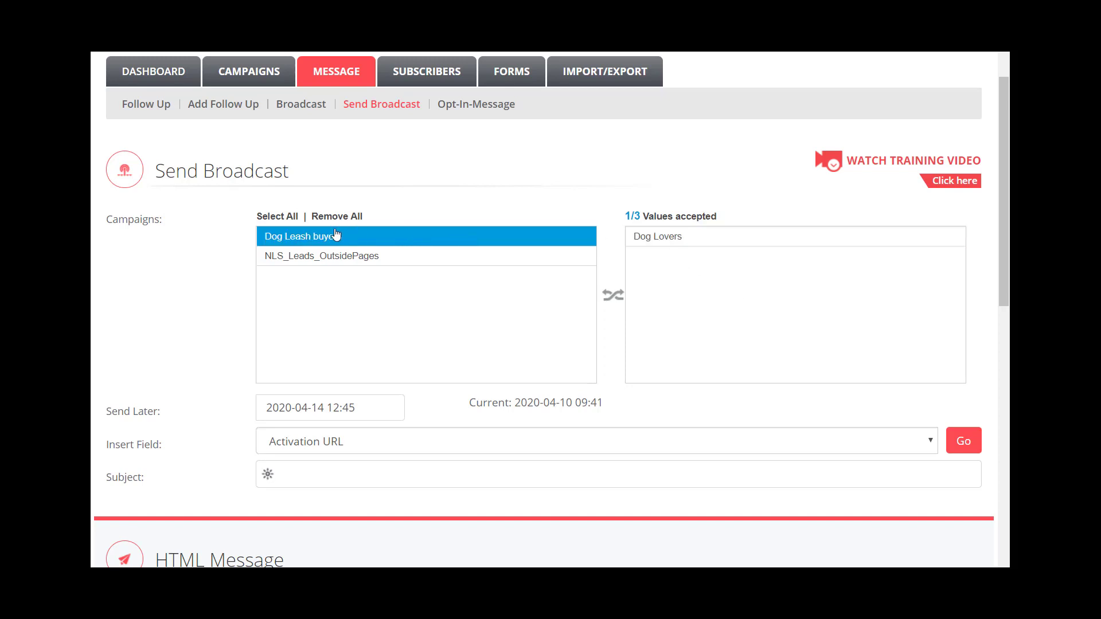
left_click(668, 240)
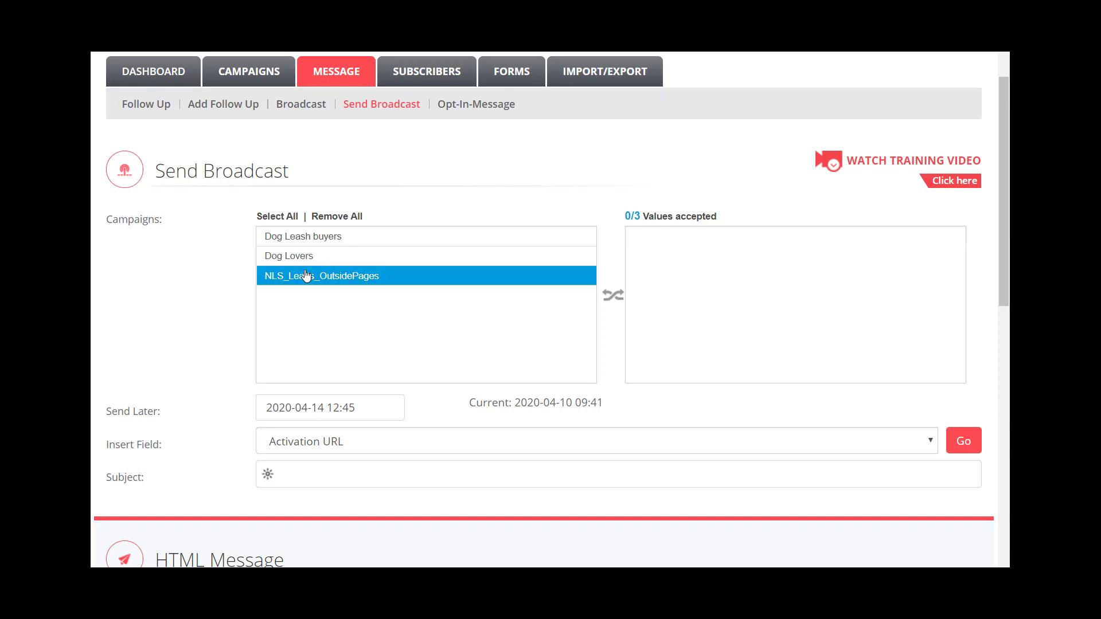
left_click(287, 217)
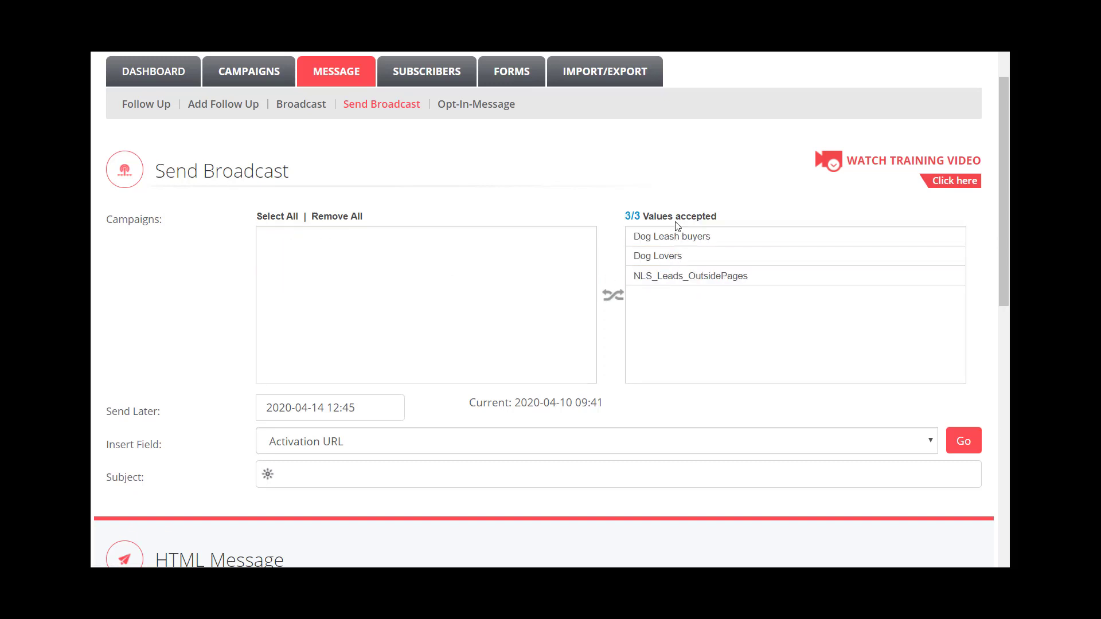
left_click(329, 218)
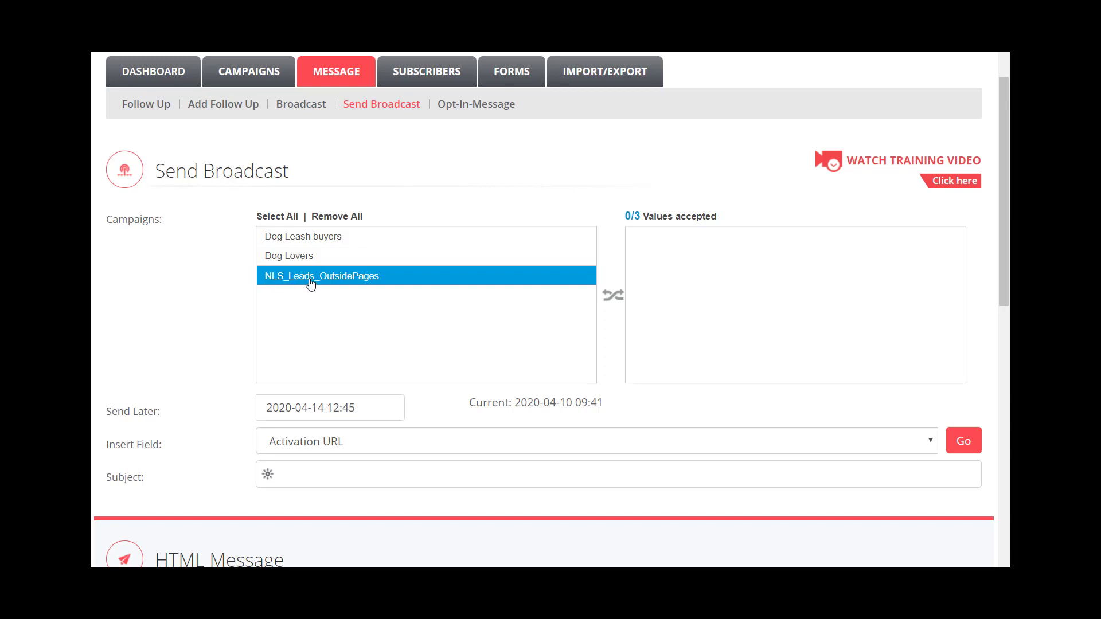
Add the Dog Lovers and Dog Leash buyers campaigns to the accepted recipients of the broadcast
left_click(310, 237)
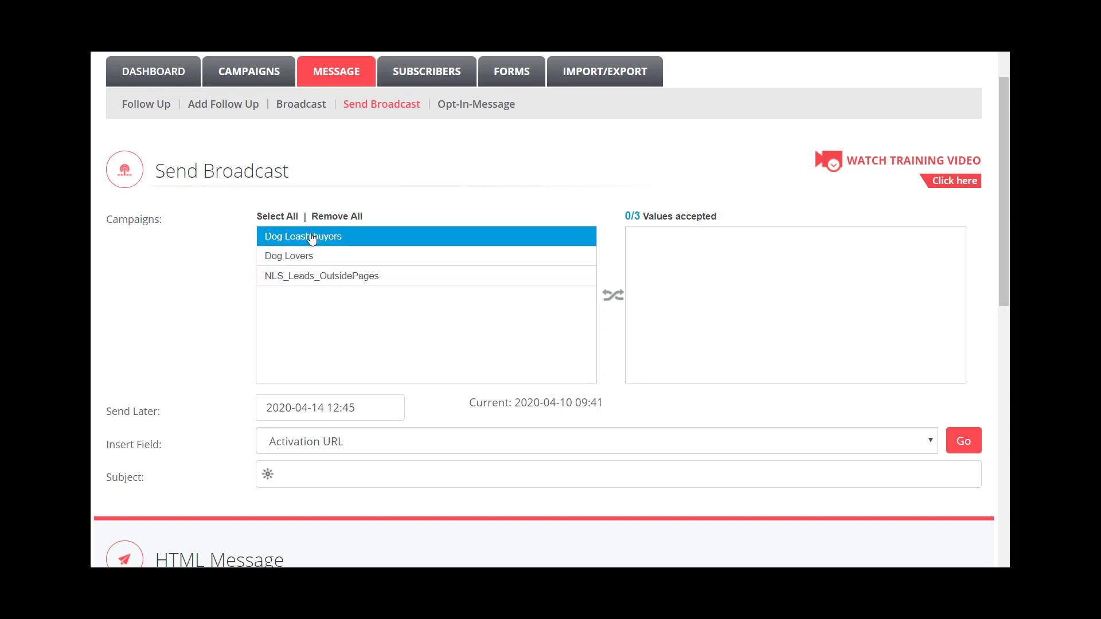
left_click(308, 255)
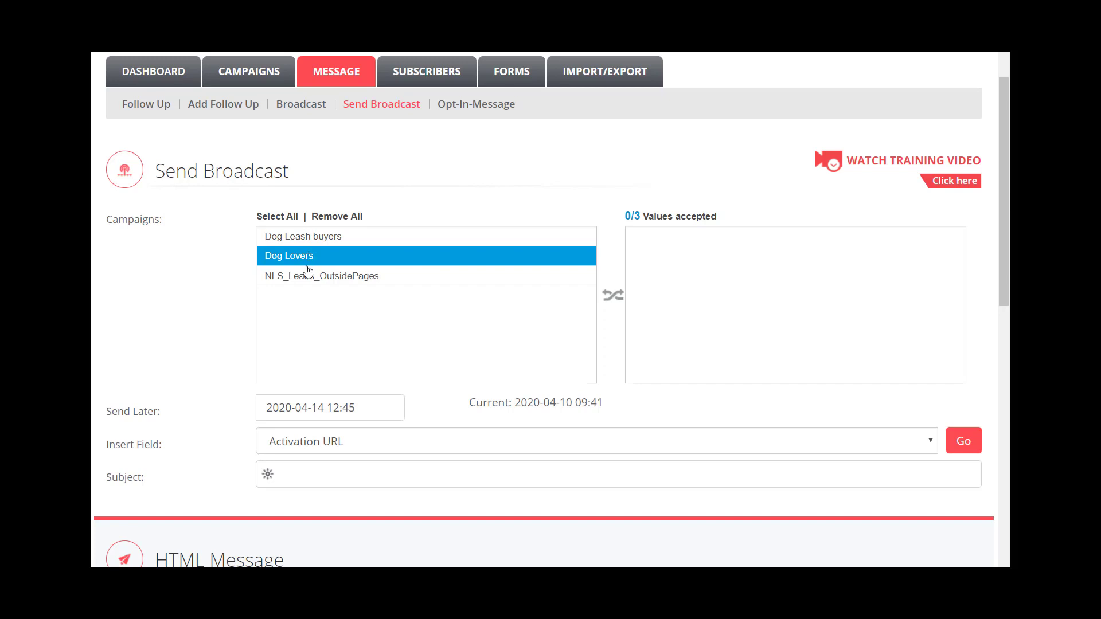
left_click(308, 270)
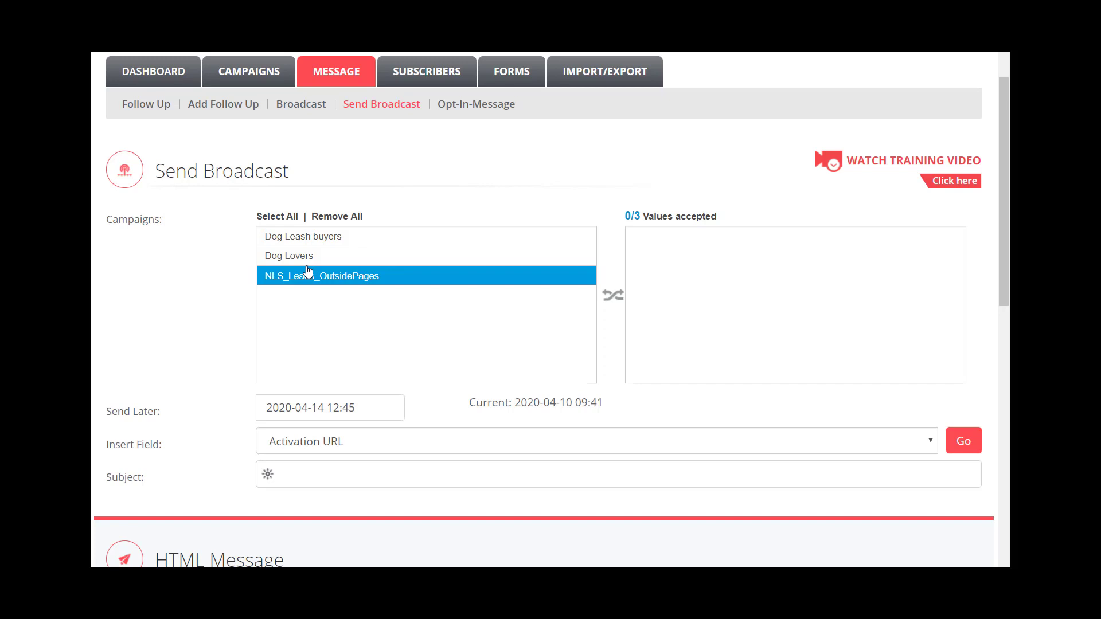
left_click(307, 255)
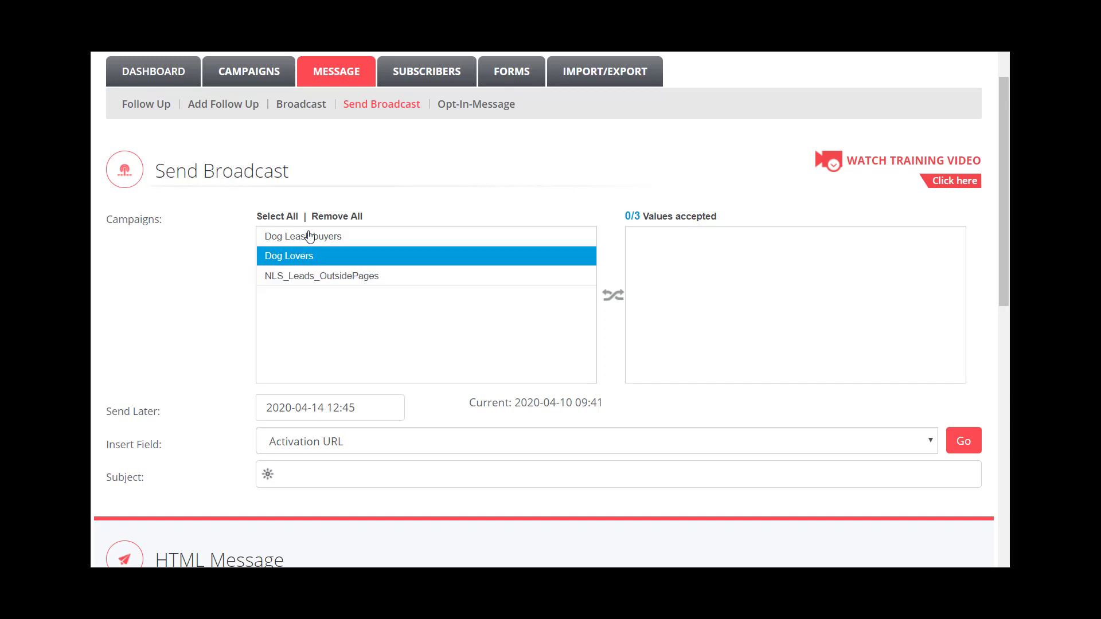
left_click(307, 236)
left_click(308, 256)
double_click(308, 255)
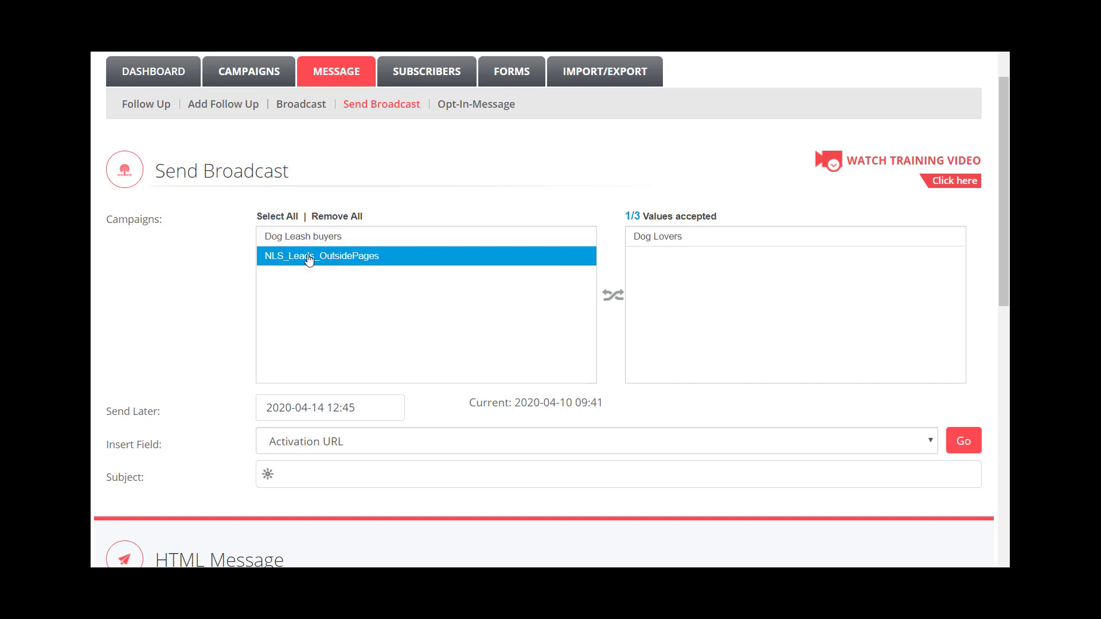
left_click(310, 243)
double_click(310, 244)
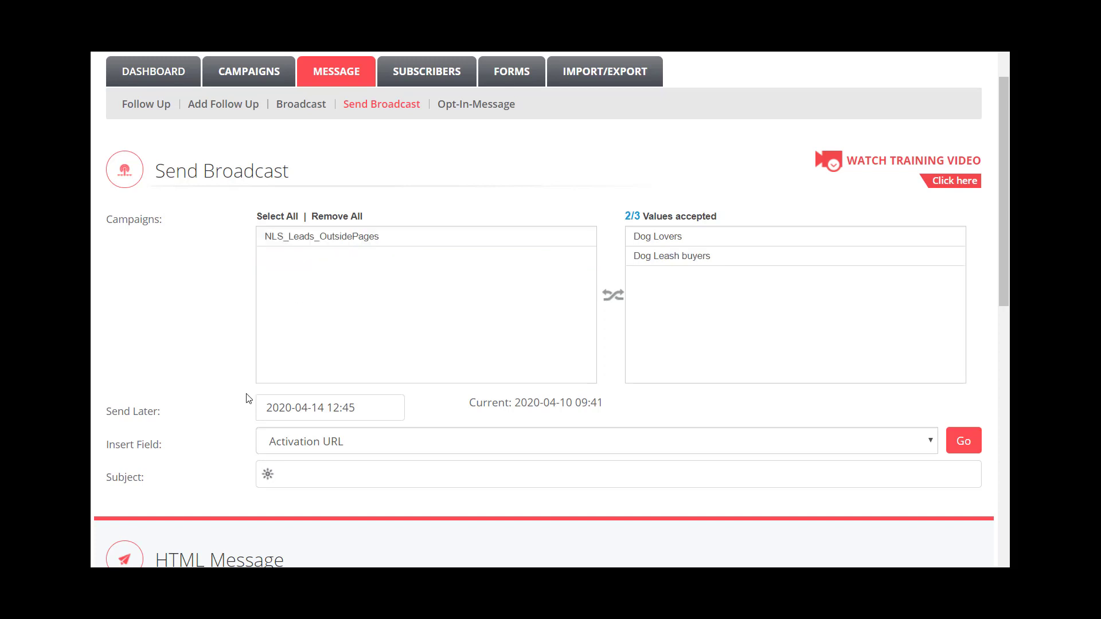
Insert the subscriber's First Name field into the broadcast's subject line
left_click(324, 475)
left_click(235, 474)
left_click(307, 445)
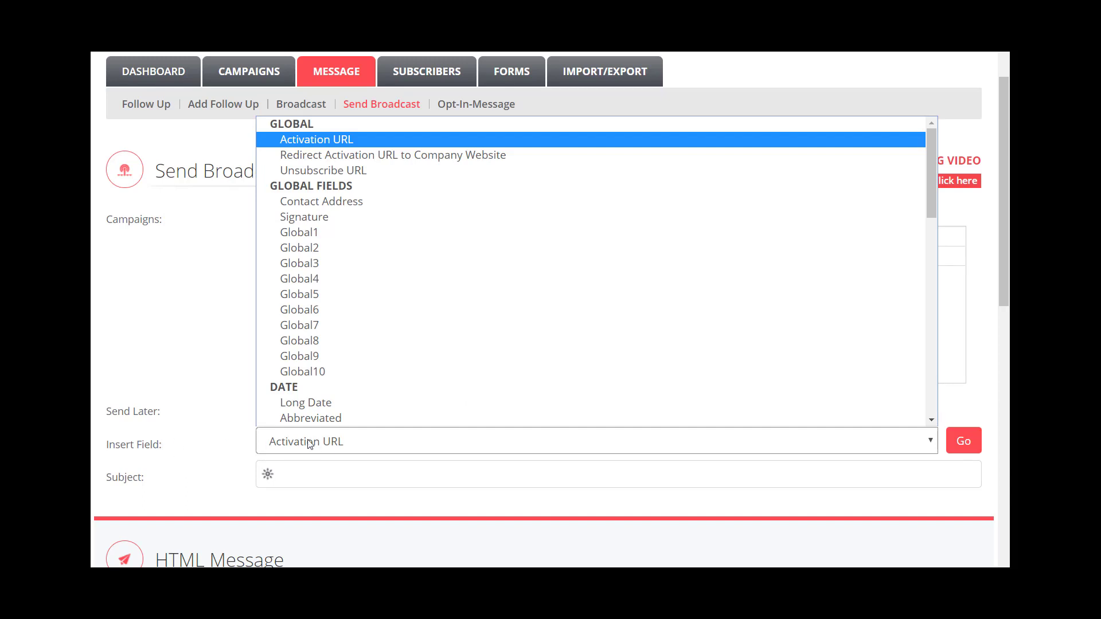
scroll(350, 258, "down", 10)
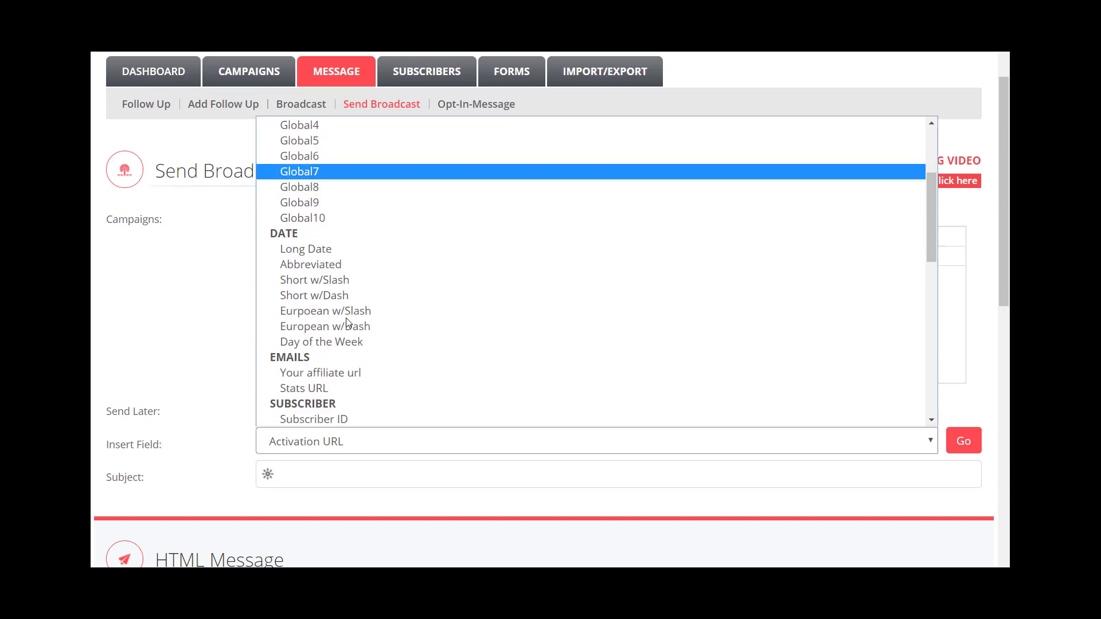
scroll(334, 243, "up", 3)
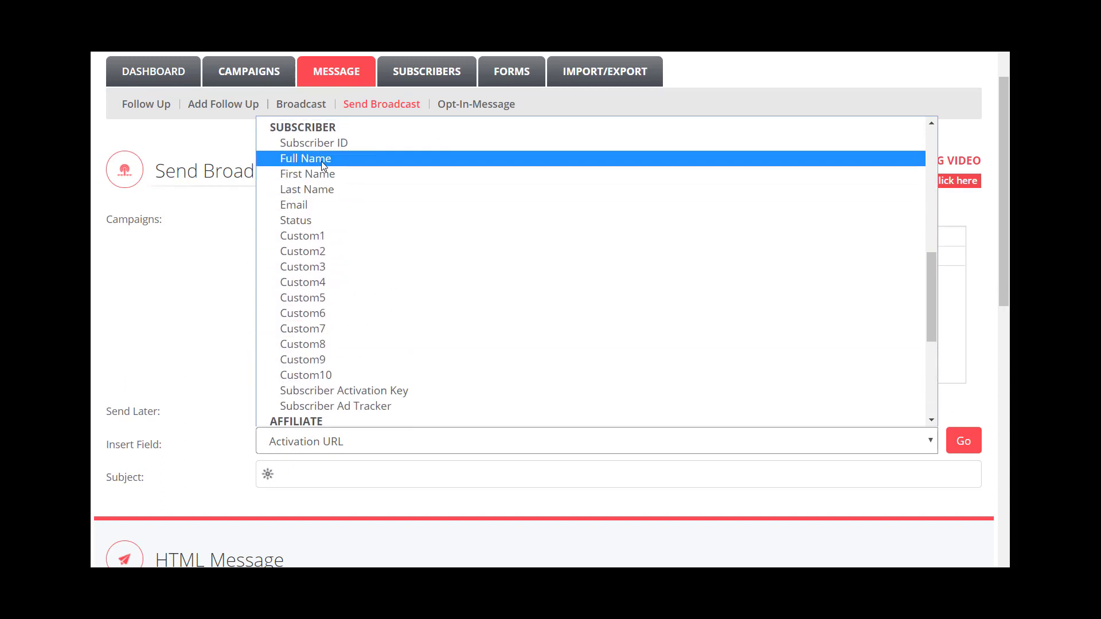
left_click(311, 174)
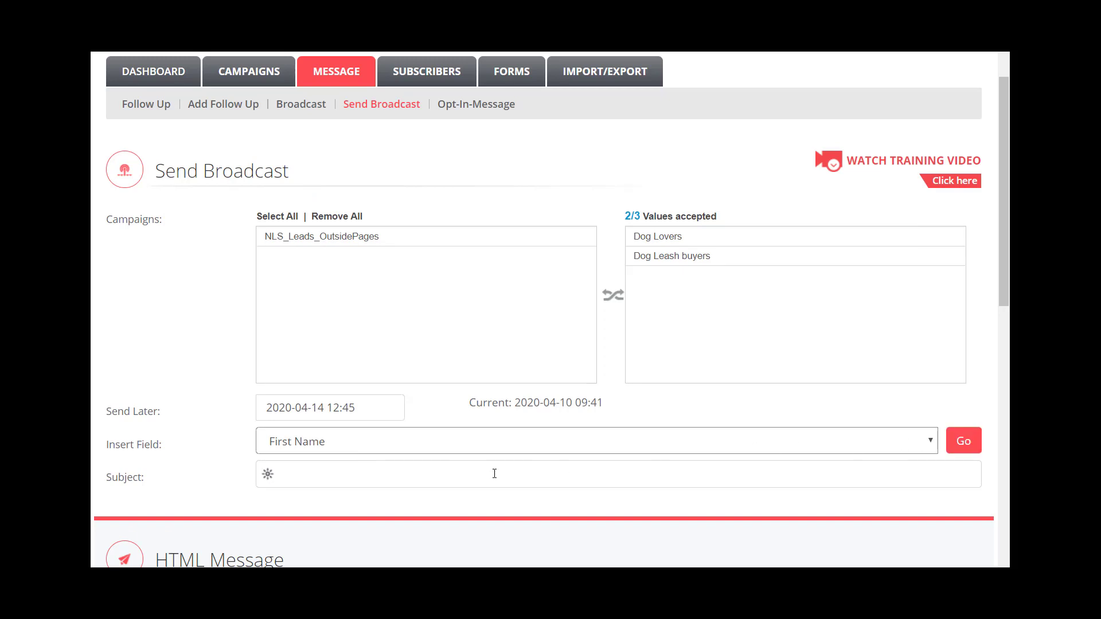
left_click(965, 442)
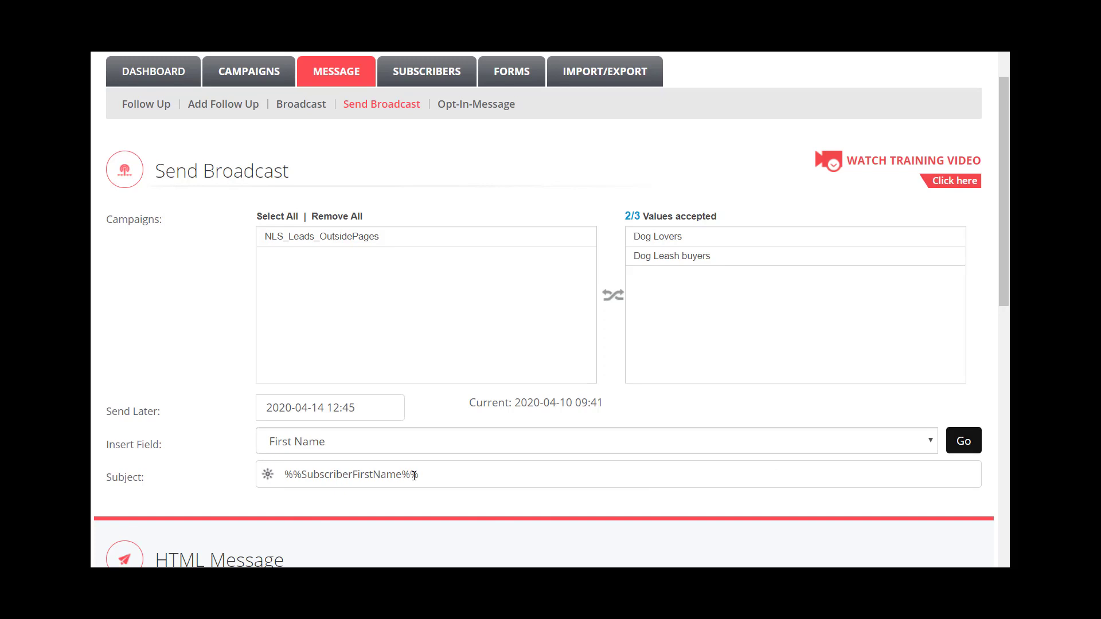
Complete the subject after the first-name placeholder with ", You will die laughing"
left_click(431, 479)
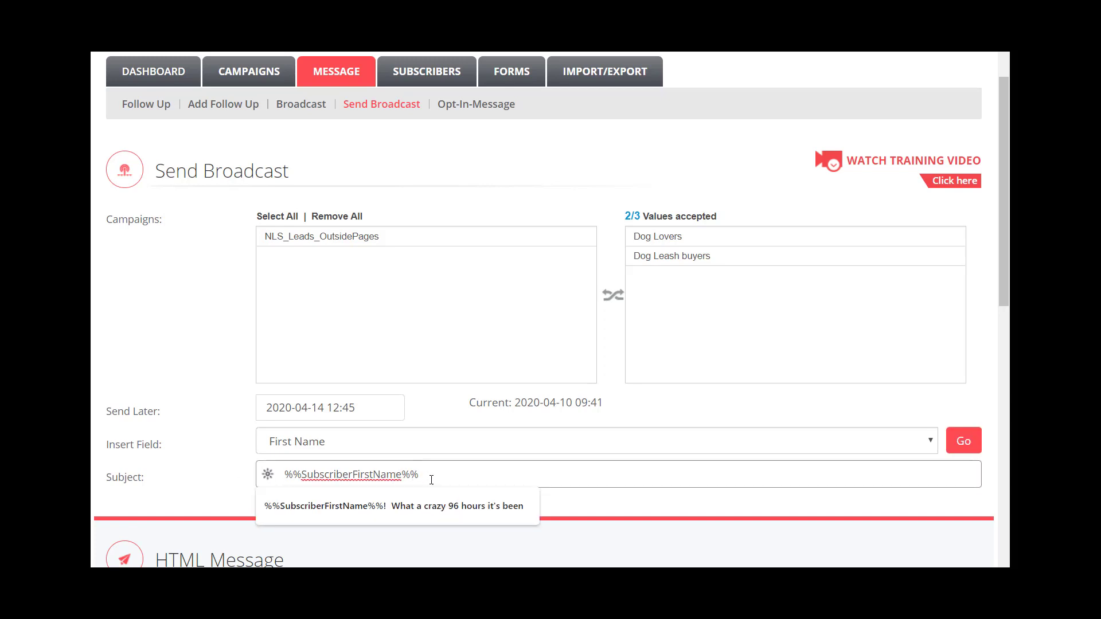
type(", ")
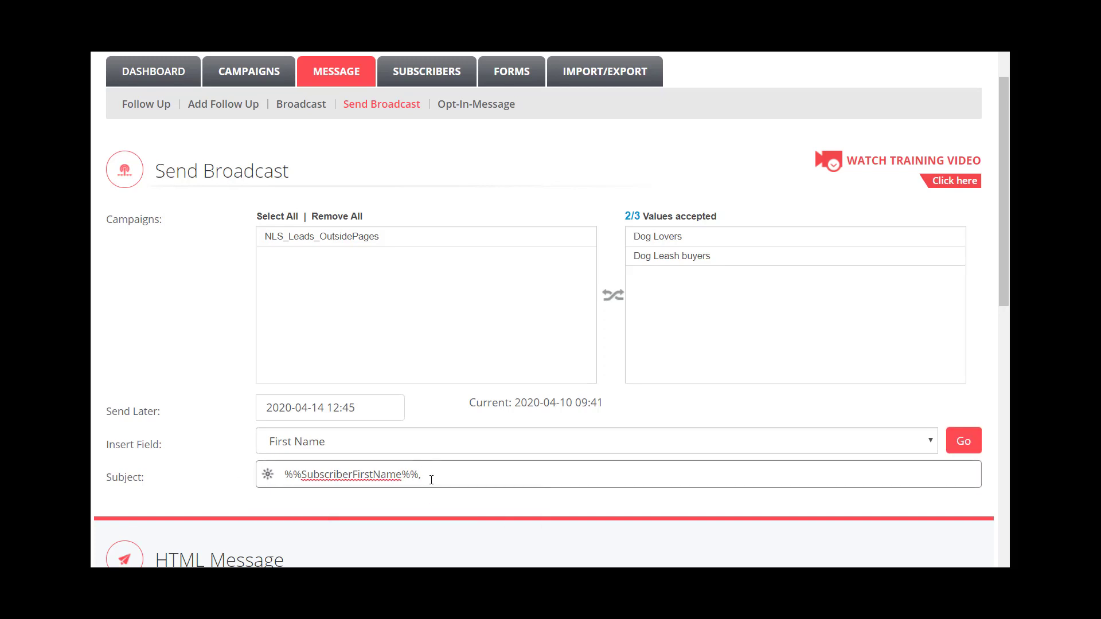
type("You will die laughint")
Begin the HTML message with the subscriber's First Name field and a comma, followed below by "I was in tears when I saw this!"
scroll(399, 481, "down", 3)
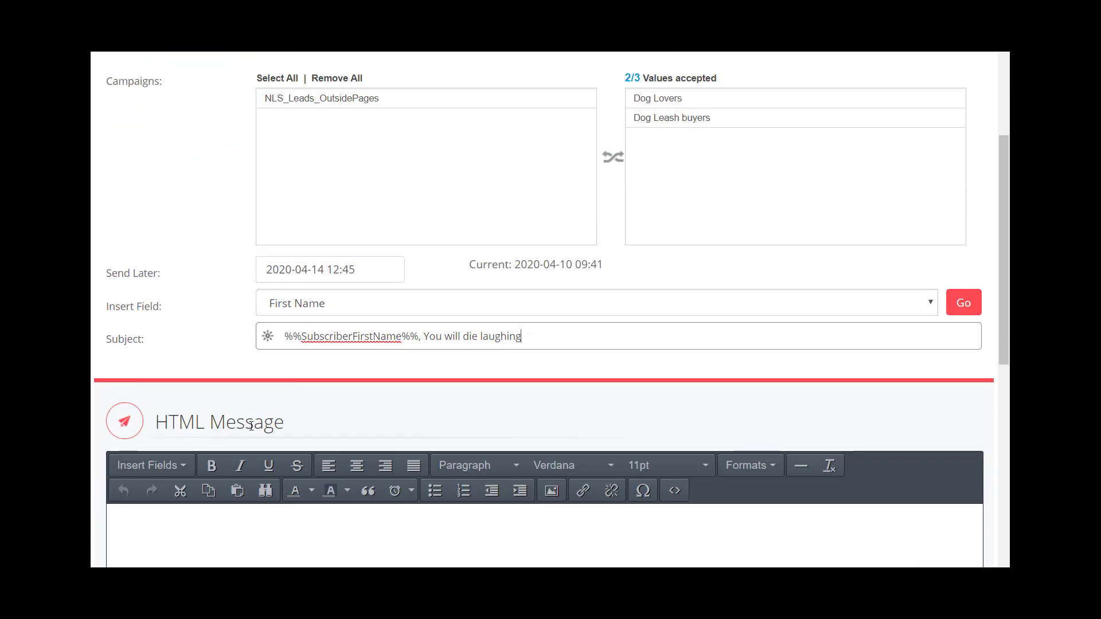
scroll(195, 510, "down", 5)
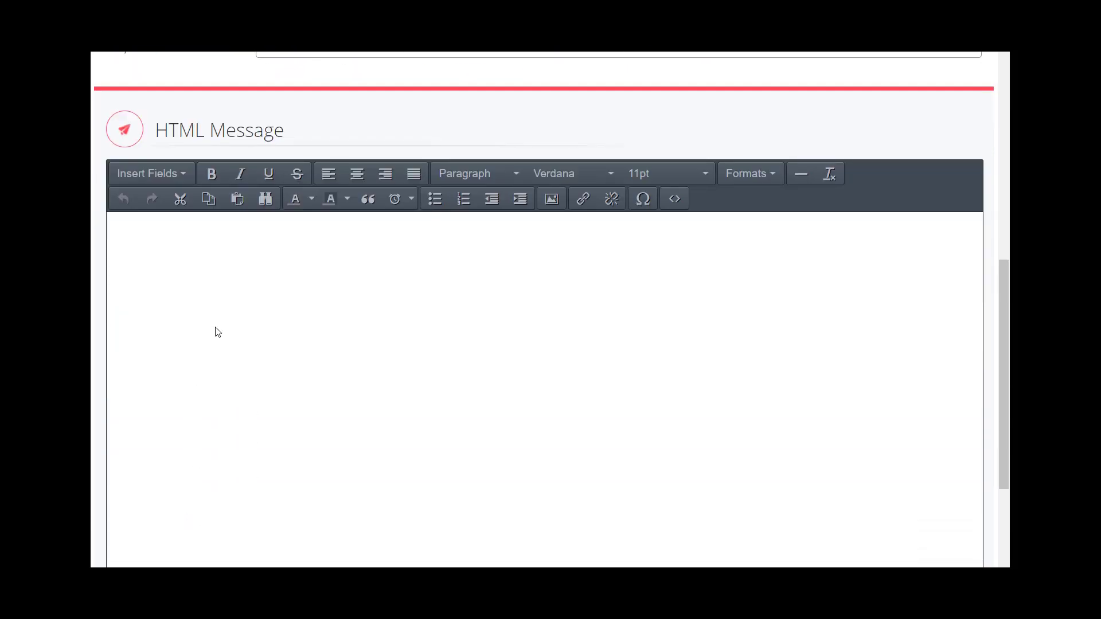
scroll(216, 330, "down", 1)
left_click(151, 102)
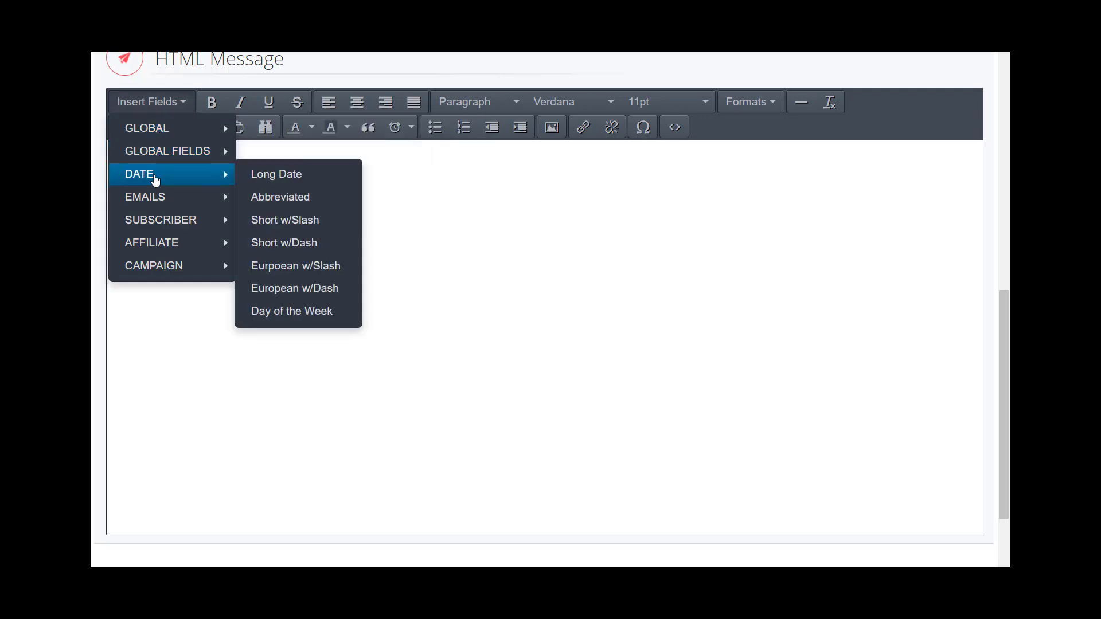
mouse_move(143, 221)
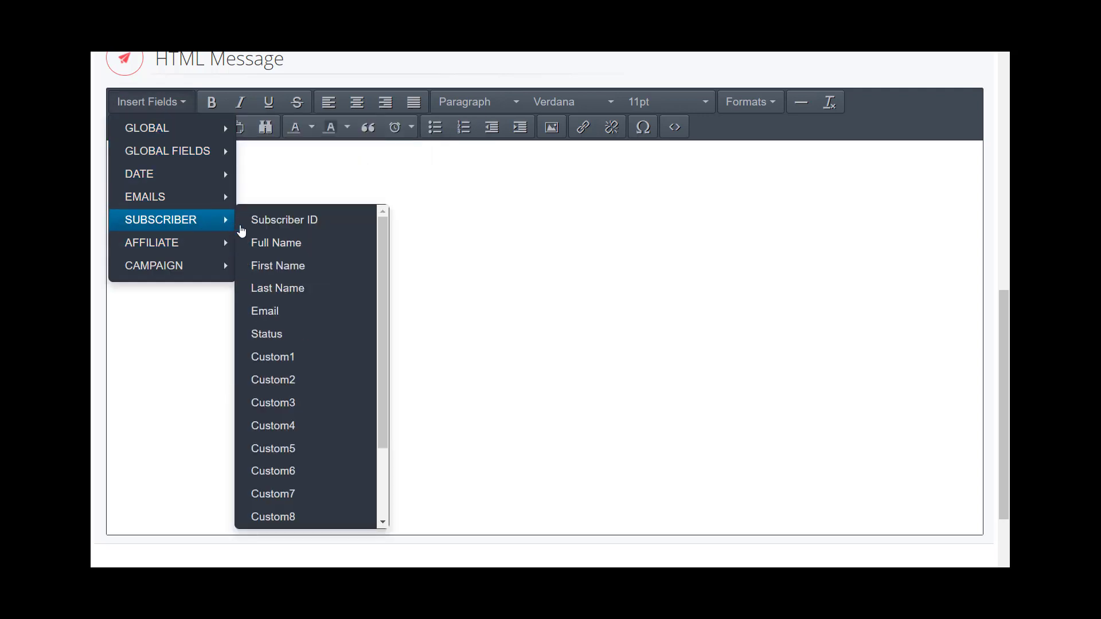
left_click(274, 269)
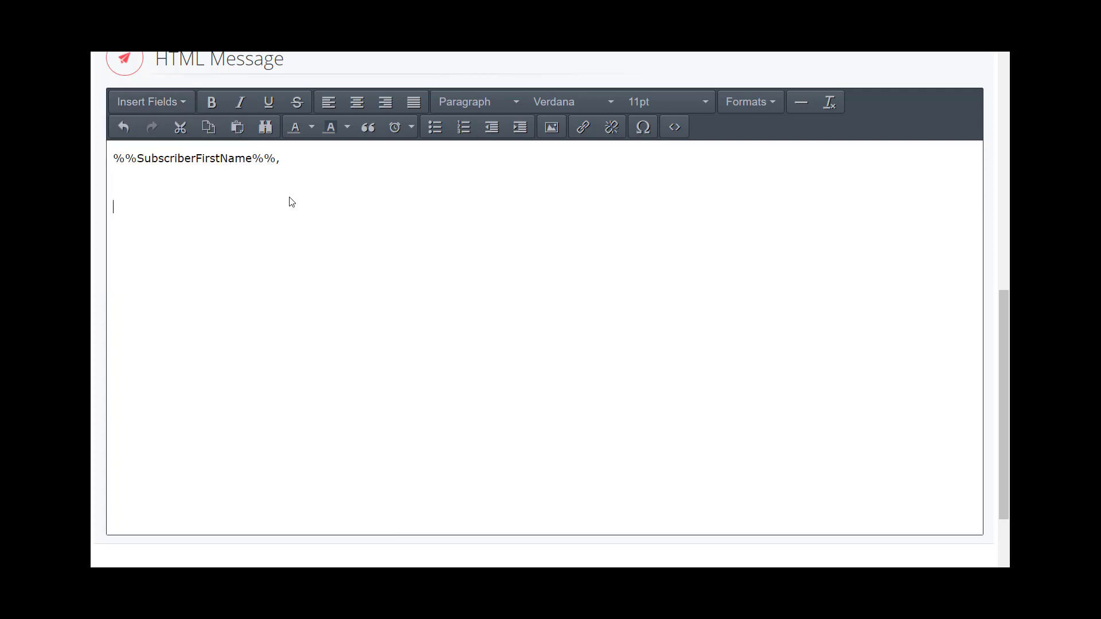
type("I wwas in teats when I saw this!")
key("Return")
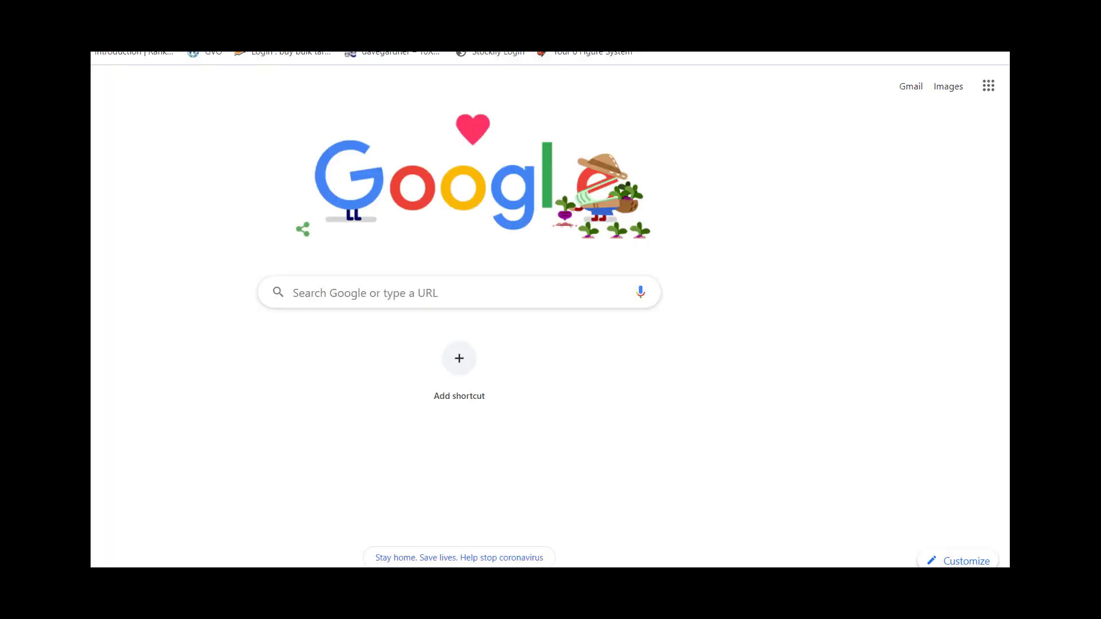
Switch to YouTube at youtube.com and search for "funny dog"
type("youtube.com")
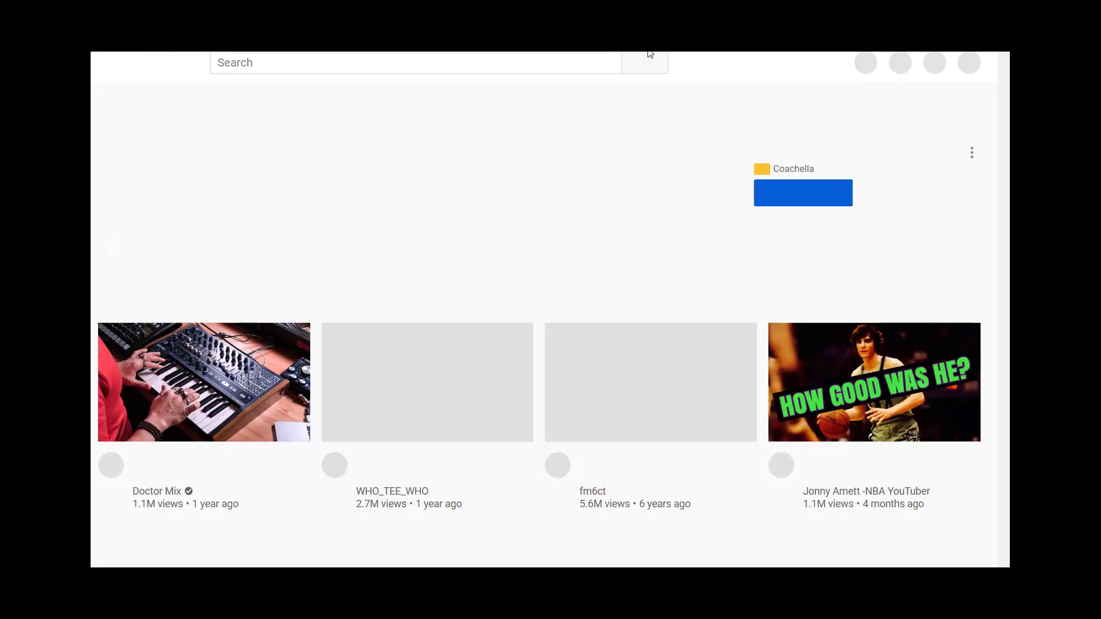
left_click(273, 63)
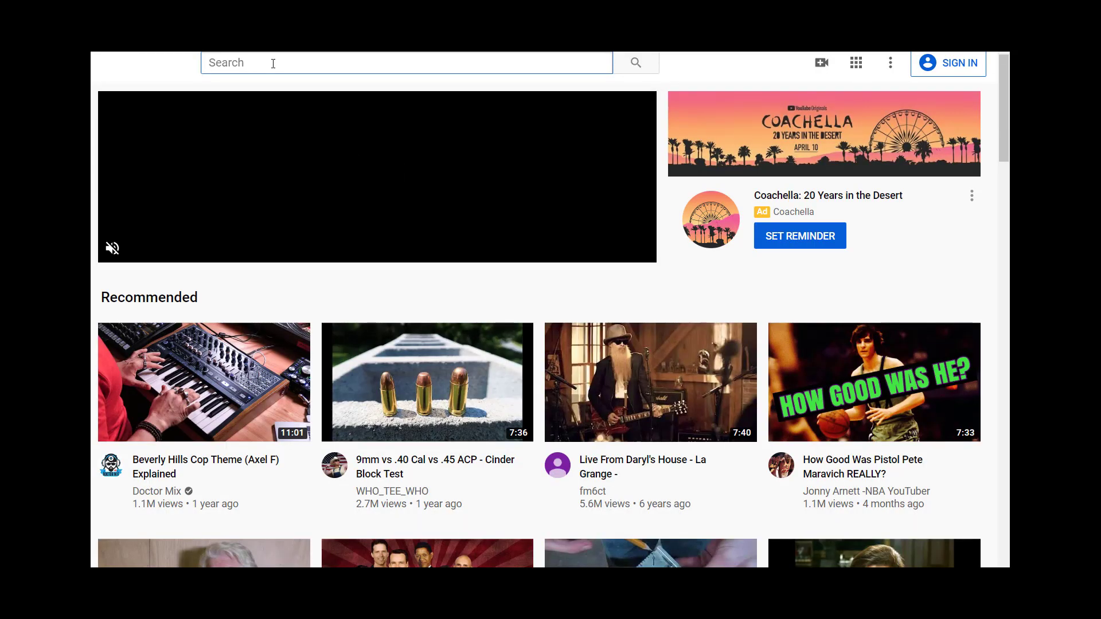
type("funny dog")
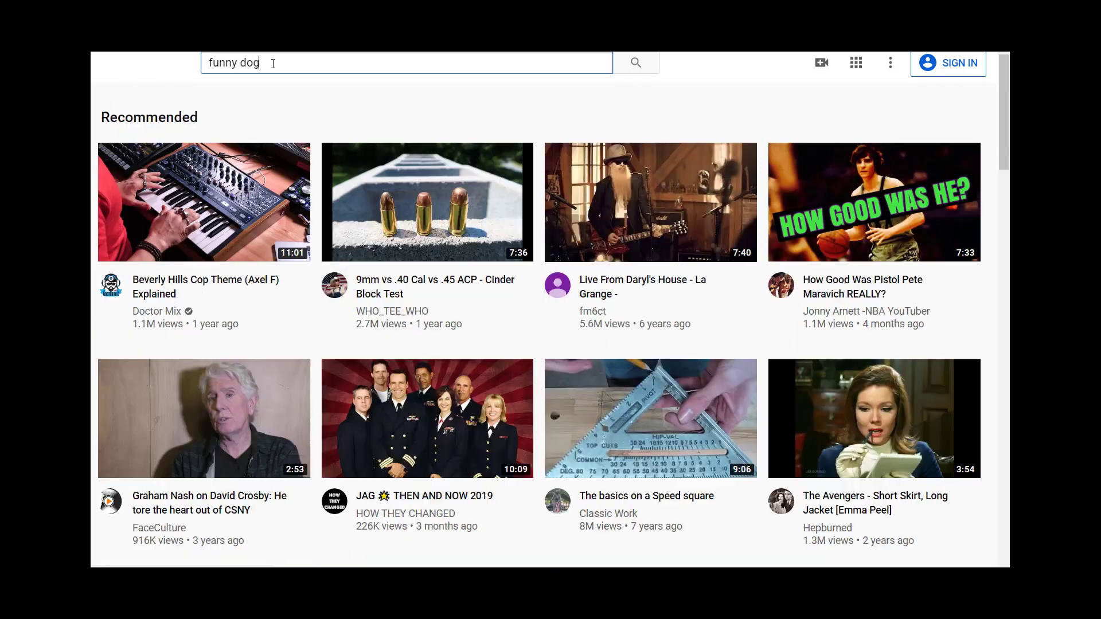
key("Return")
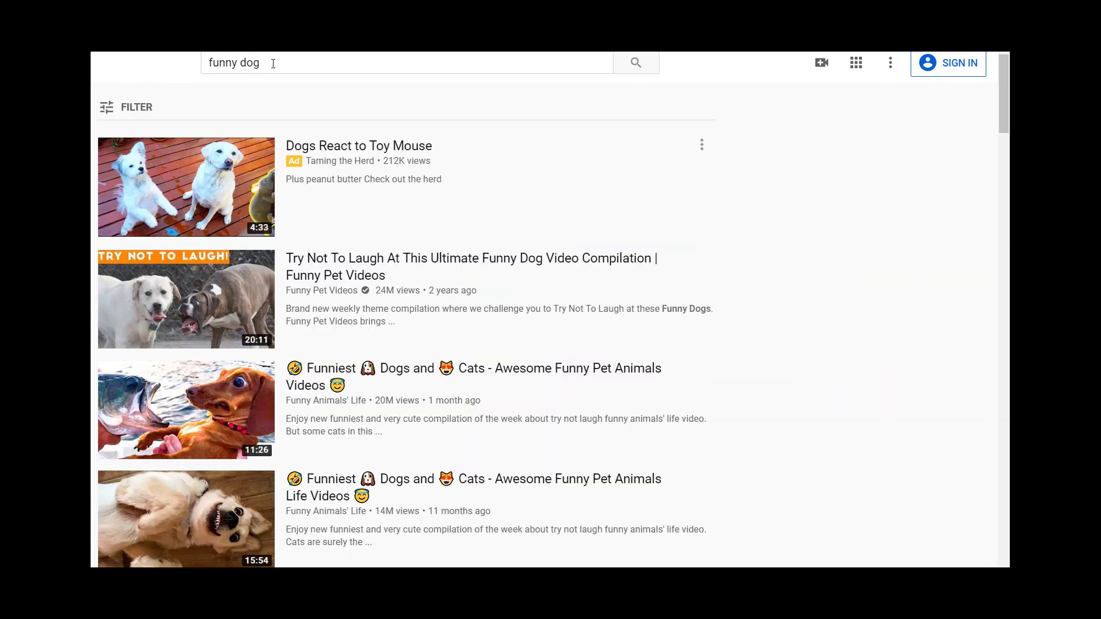
Copy the link to the "Try Not To Laugh At This Ultimate Funny Dog Video Compilation" video and paste it below the HTML message's opening line
right_click(434, 263)
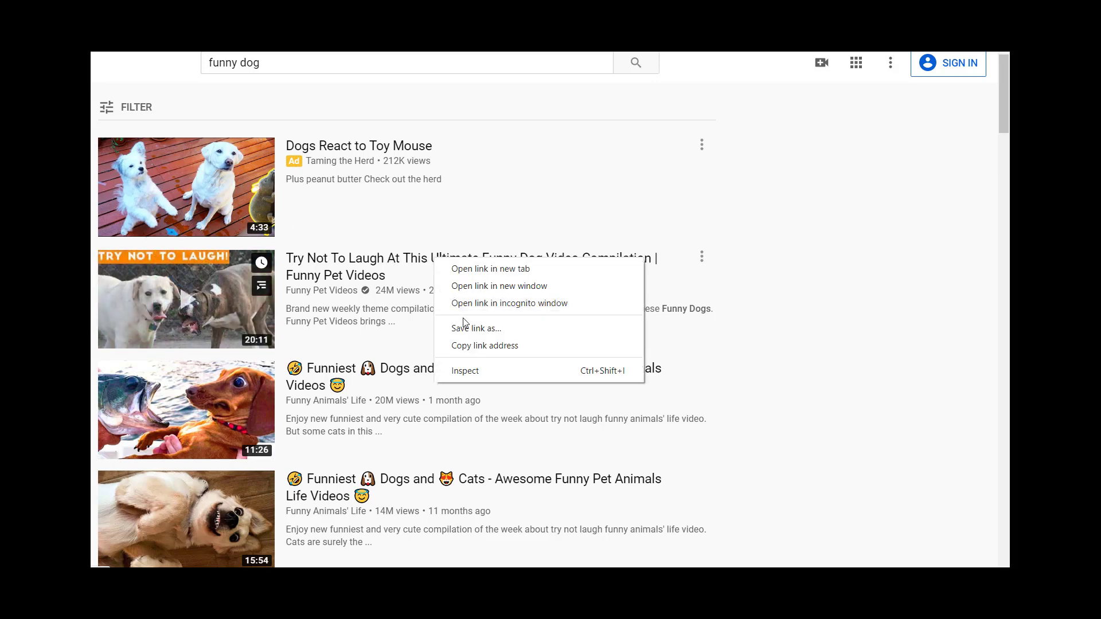
left_click(474, 346)
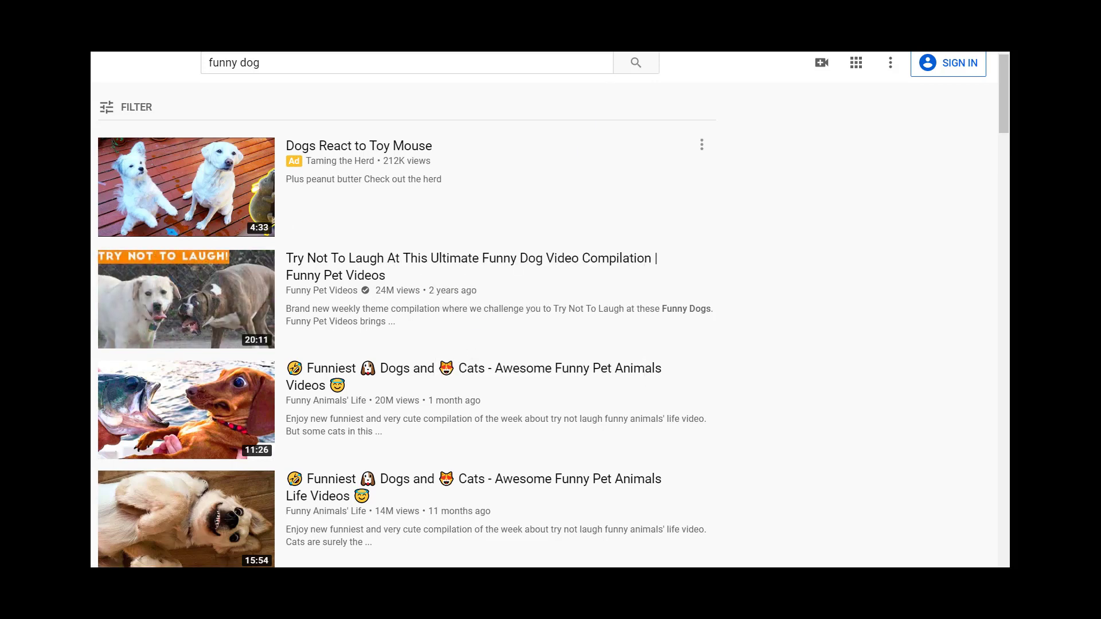
left_click(619, 13)
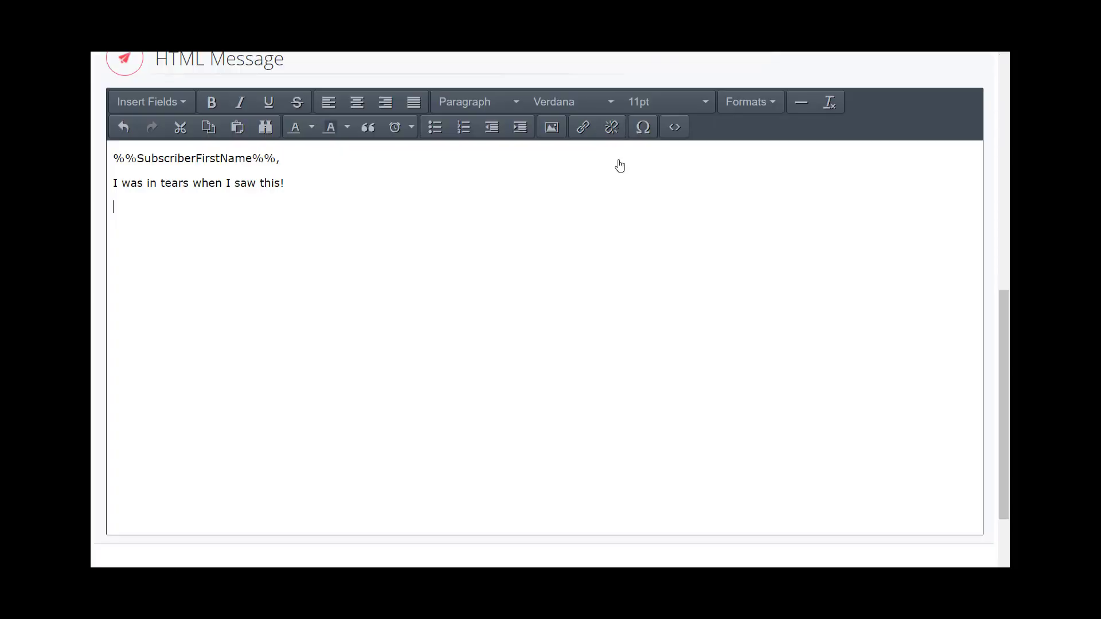
right_click(144, 208)
left_click(194, 320)
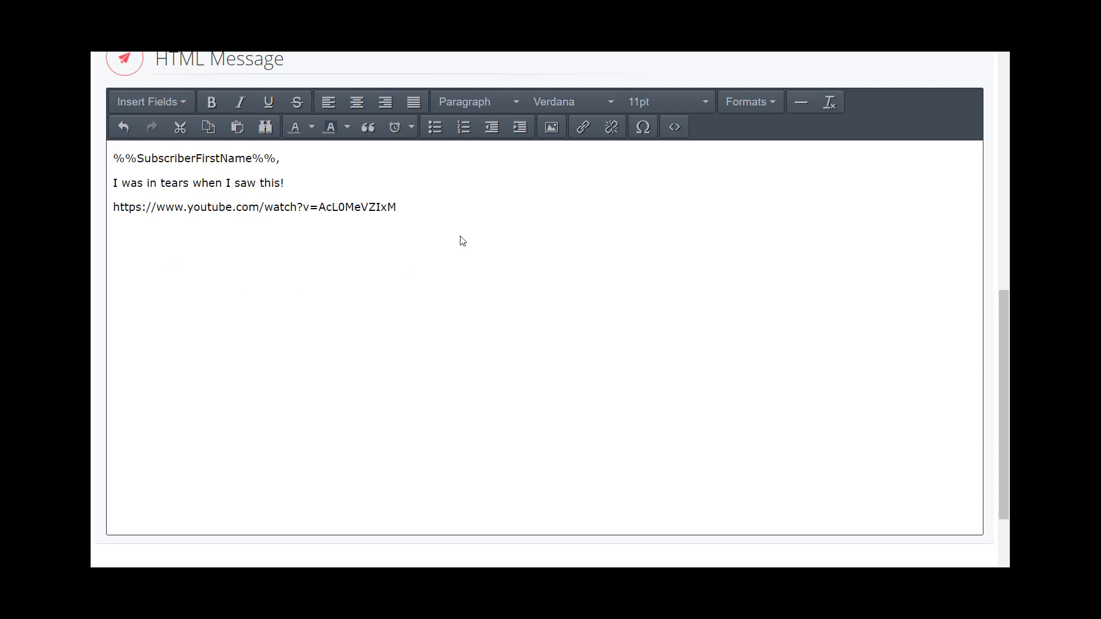
Add the line "You will love!" below the video address in the message
type("You will a")
key("BackSpace")
type("lov e")
key("BackSpace")
key("BackSpace")
type("e")
Add a line reading "Be sure to hit me with a reply and your thoughts...would love to hear what you have as your funniest dog story!"
type("Be sure ")
type("to hit mye")
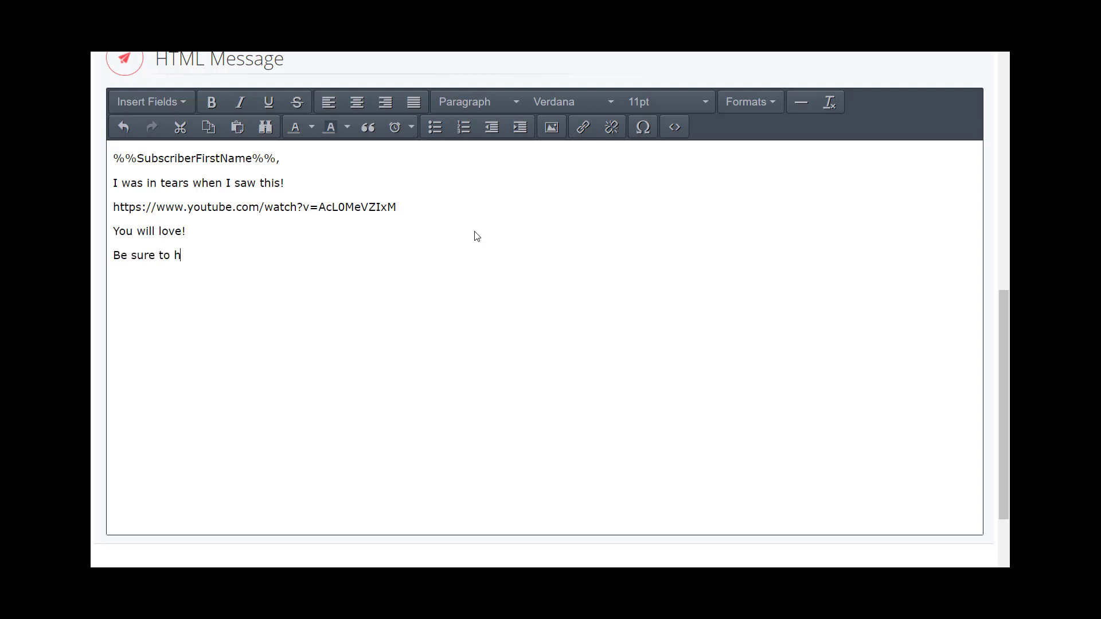
key("BackSpace")
key("BackSpace")
type("e with a reply and your thoughts")
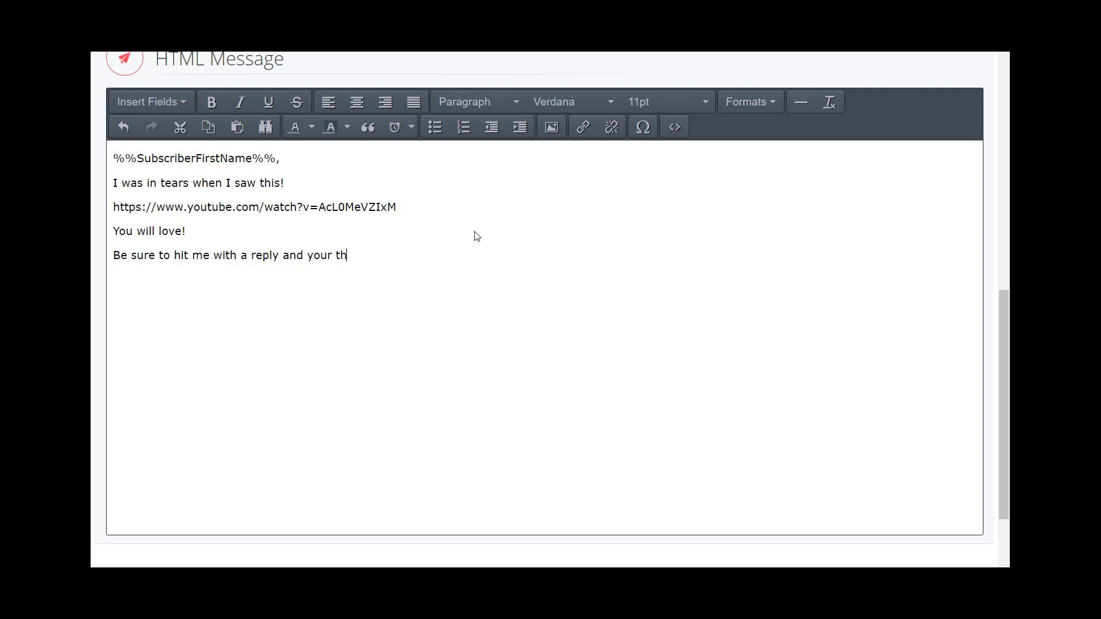
key("BackSpace")
key("BackSpace")
type("ts...would love to hear")
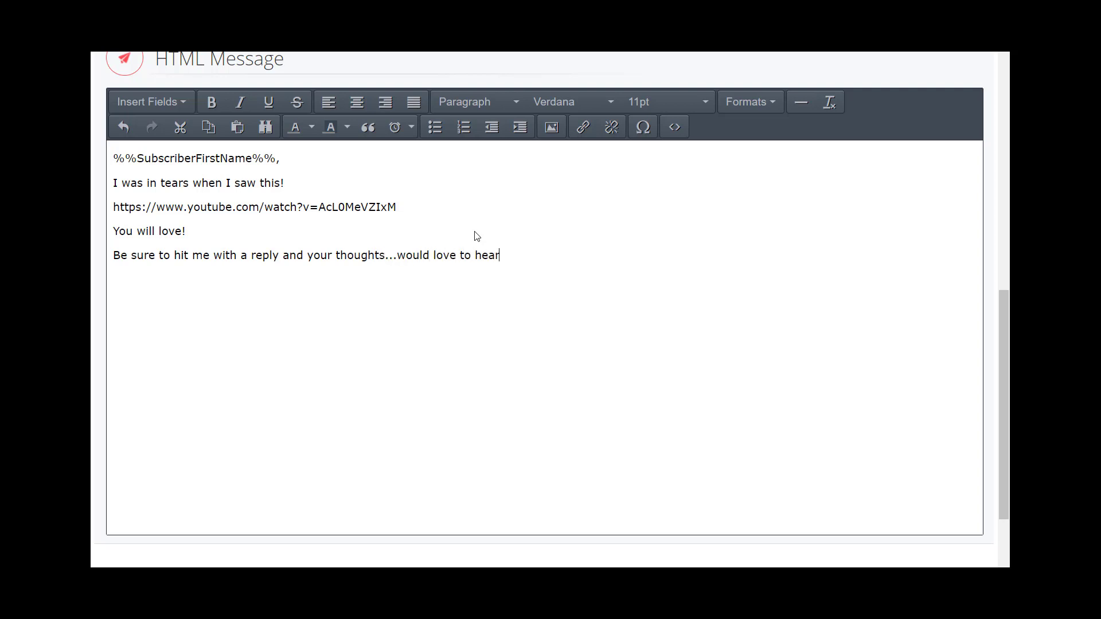
type(" what you have as your funnies")
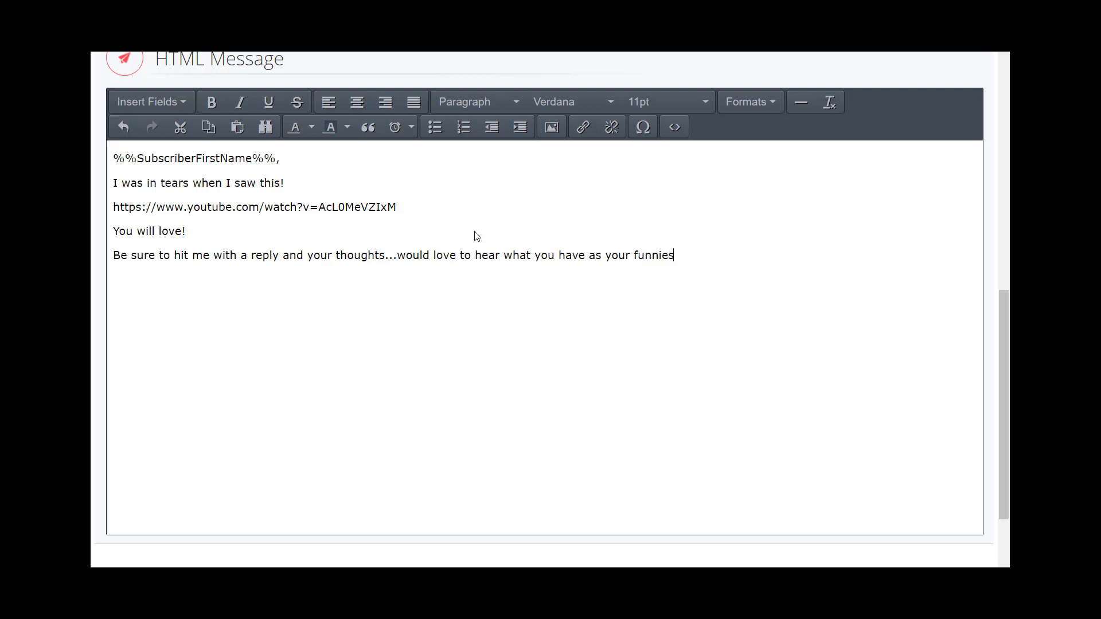
type("t dog story!")
key("Return")
Sign the message with the sender's first name, followed below by the placeholder lines "PHONE NUMBER" and "Website"
type("Dave")
key("Return")
type("PHONE UMB")
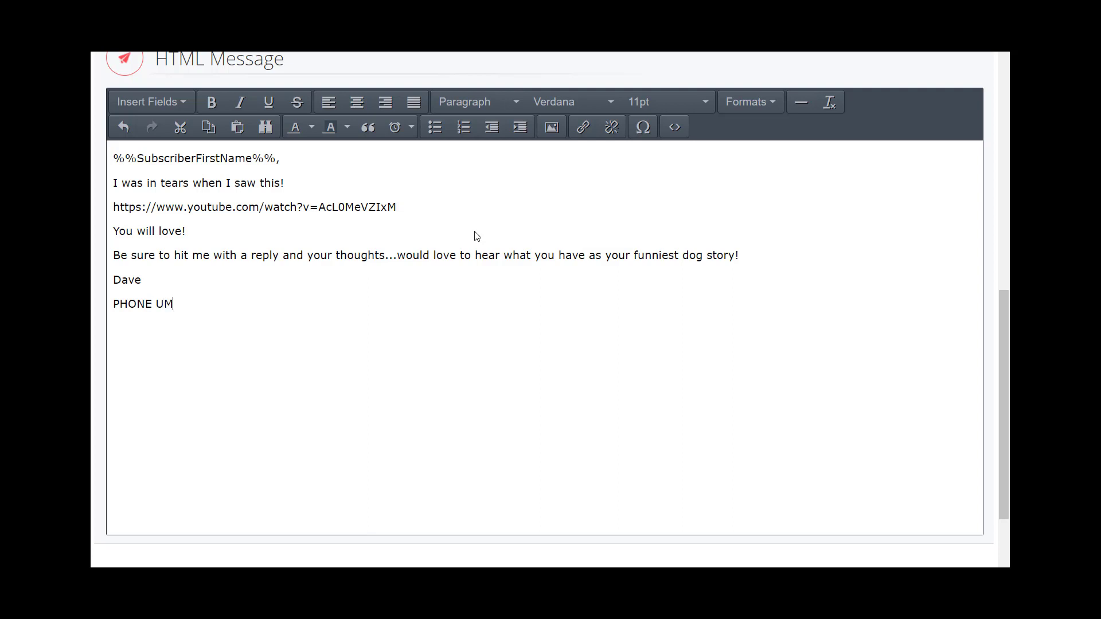
key("BackSpace")
key("BackSpace")
key("BackSpace")
type("NUMBER")
key("shift+Return")
type("Website")
key("Return")
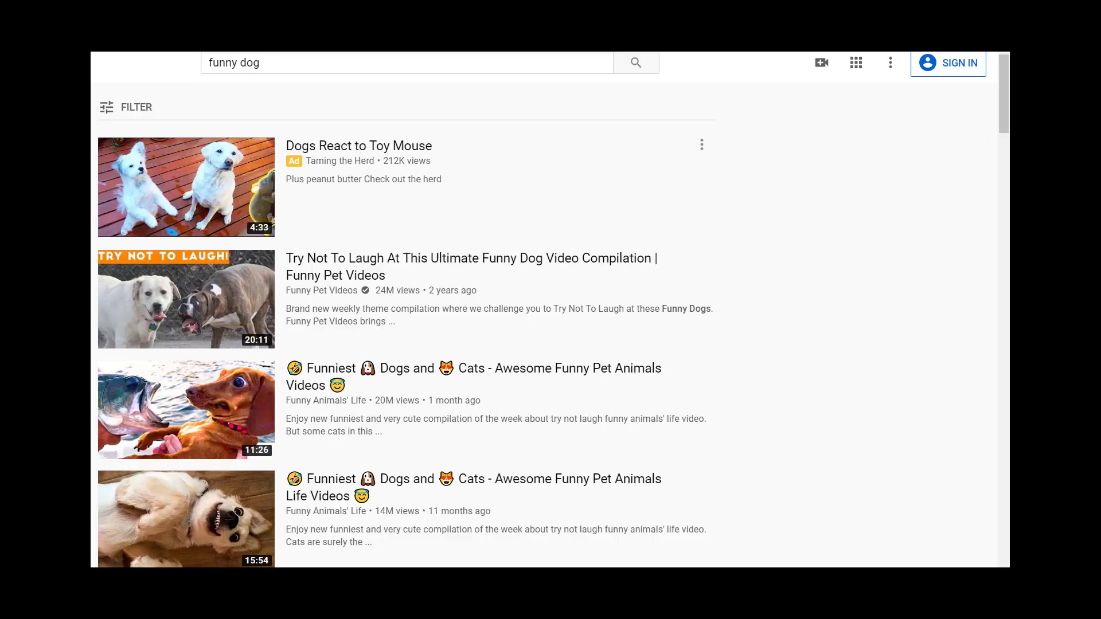
Search Google for "funny dog pictures" and open the American Kennel Club's yawning basset hound image in its own tab
type("funny dog")
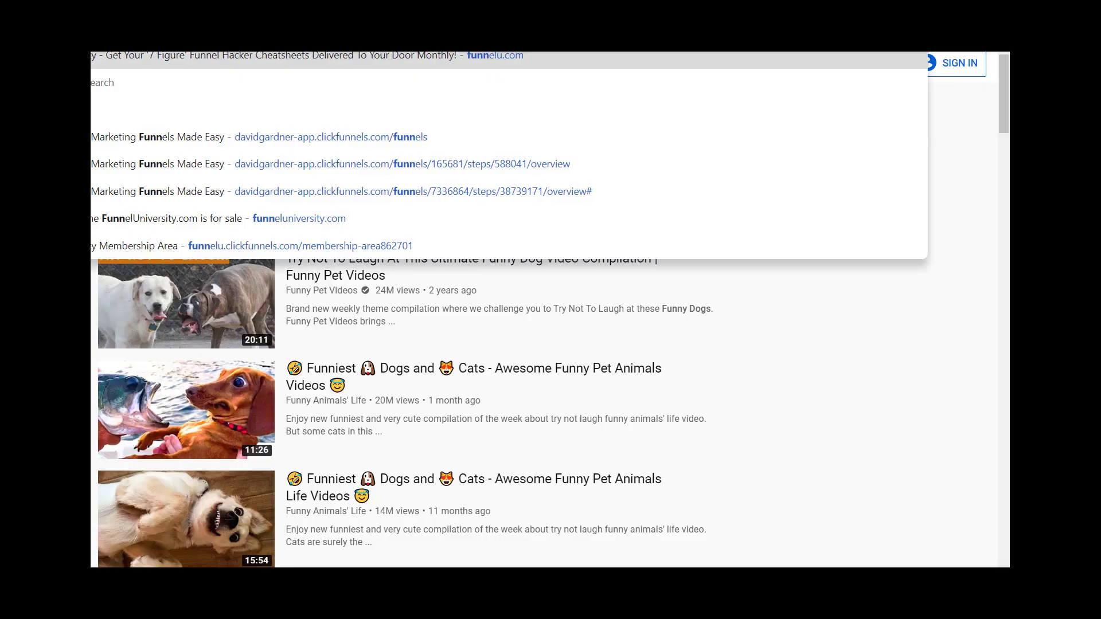
type(" pictures")
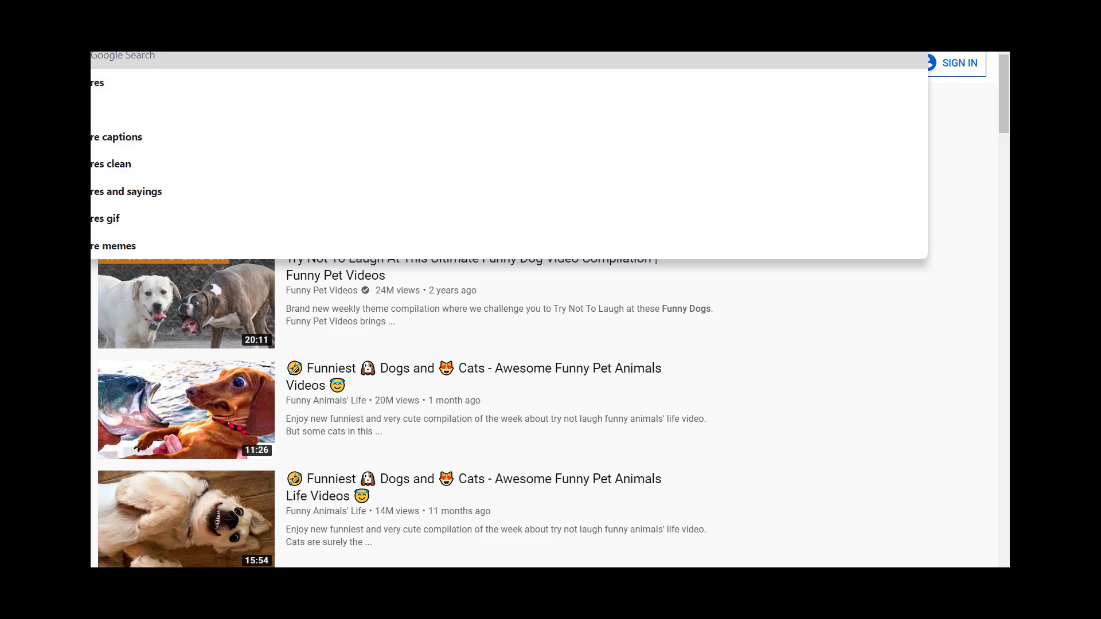
key("Return")
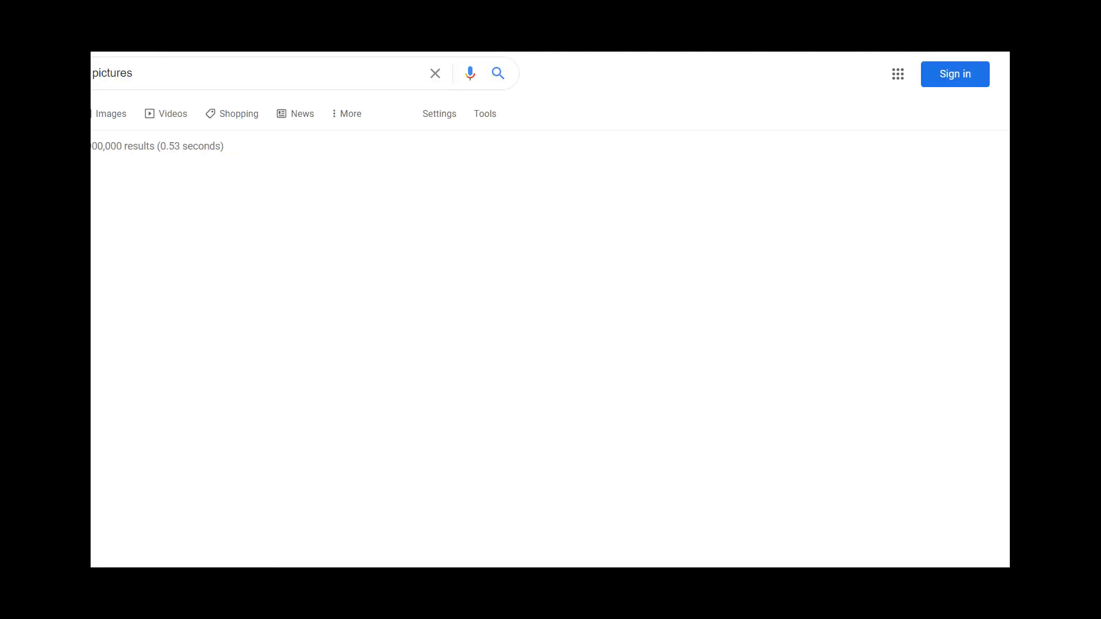
left_click(222, 287)
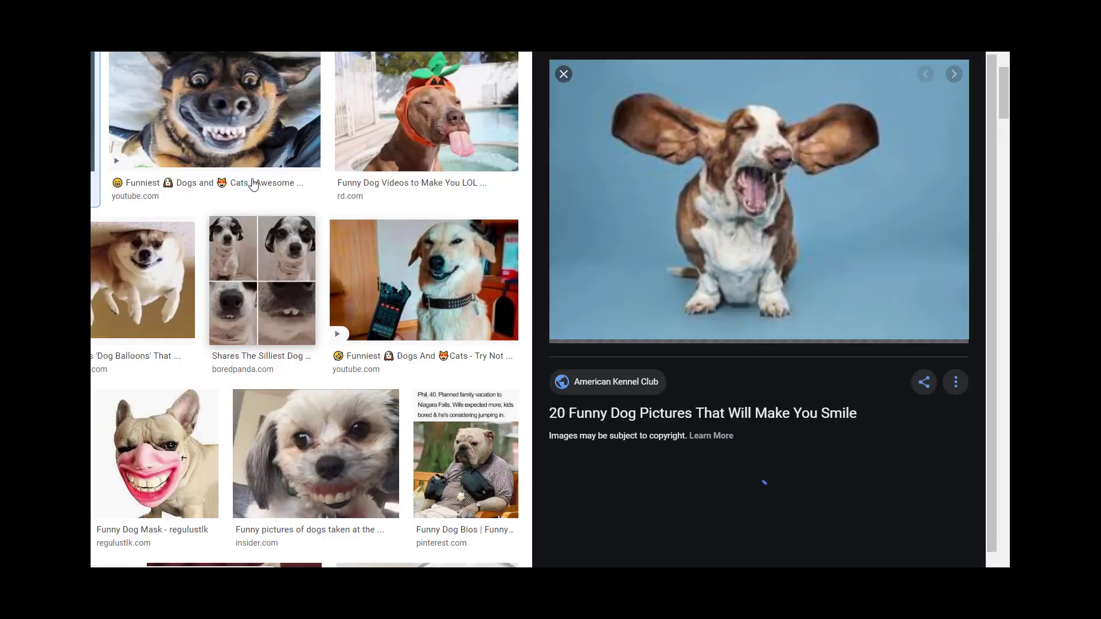
right_click(755, 199)
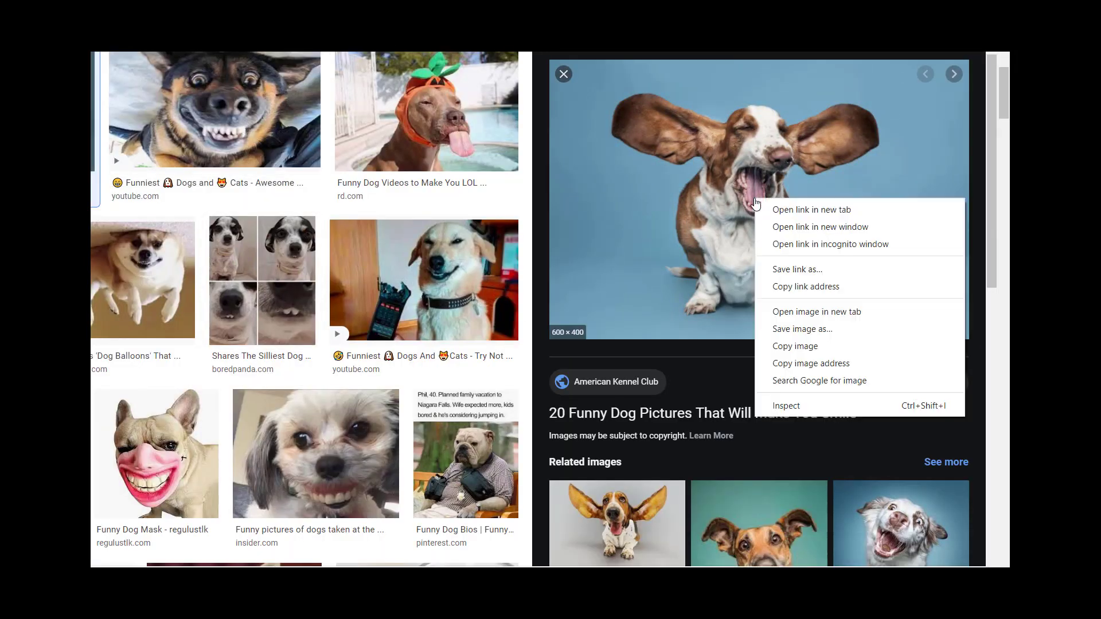
left_click(814, 312)
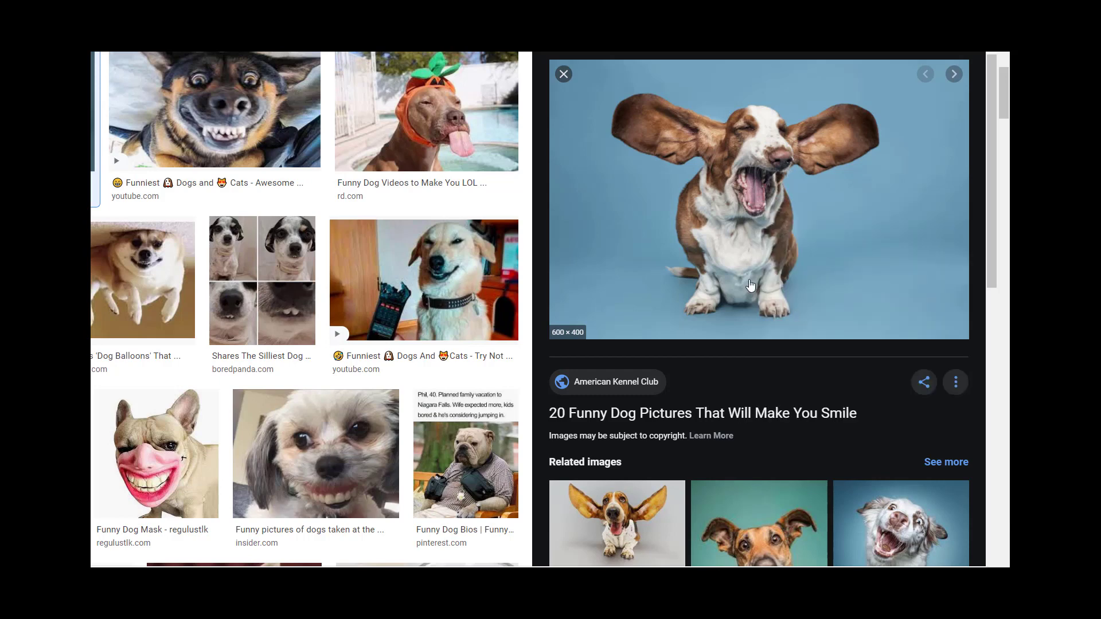
key("ctrl+Tab")
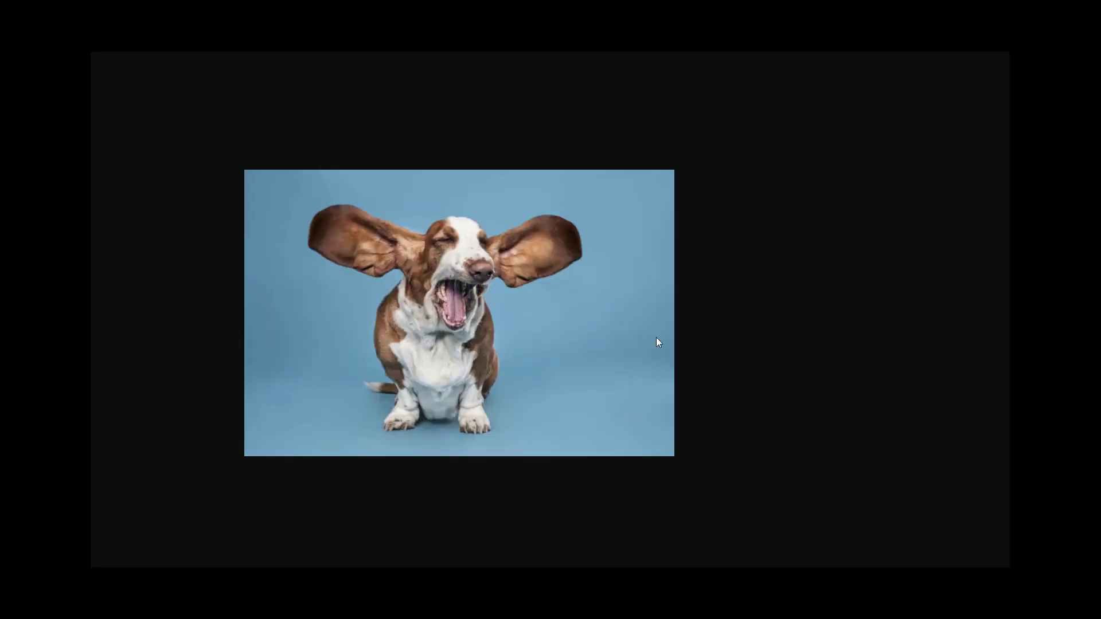
Copy the basset hound image's address and insert the image from that source below the signature in the HTML message
right_click(479, 334)
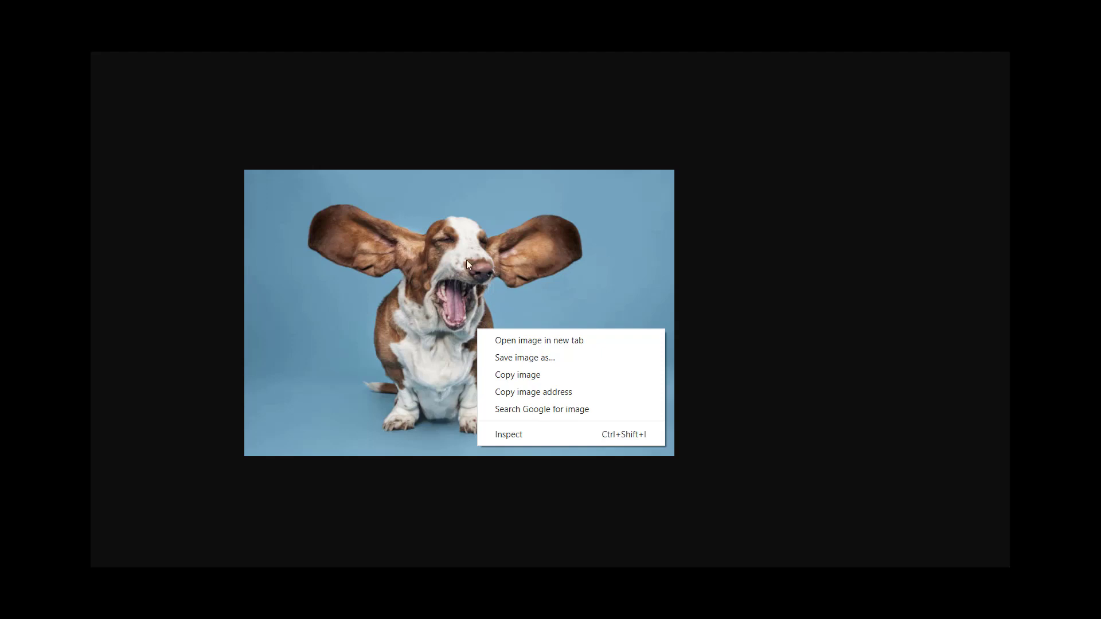
key("Escape")
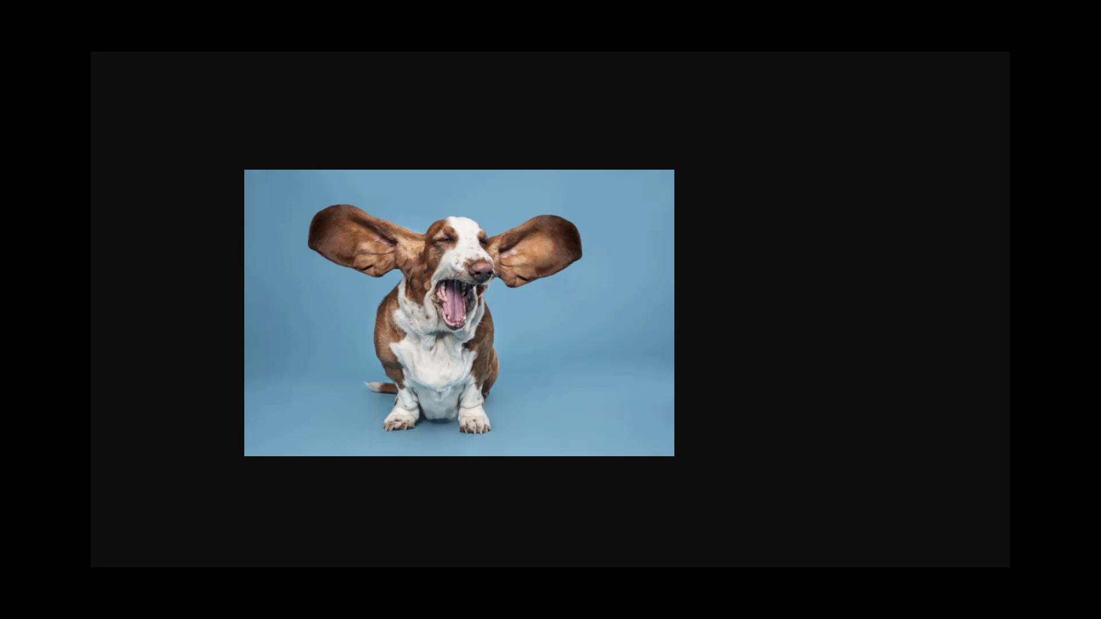
key("ctrl+Tab")
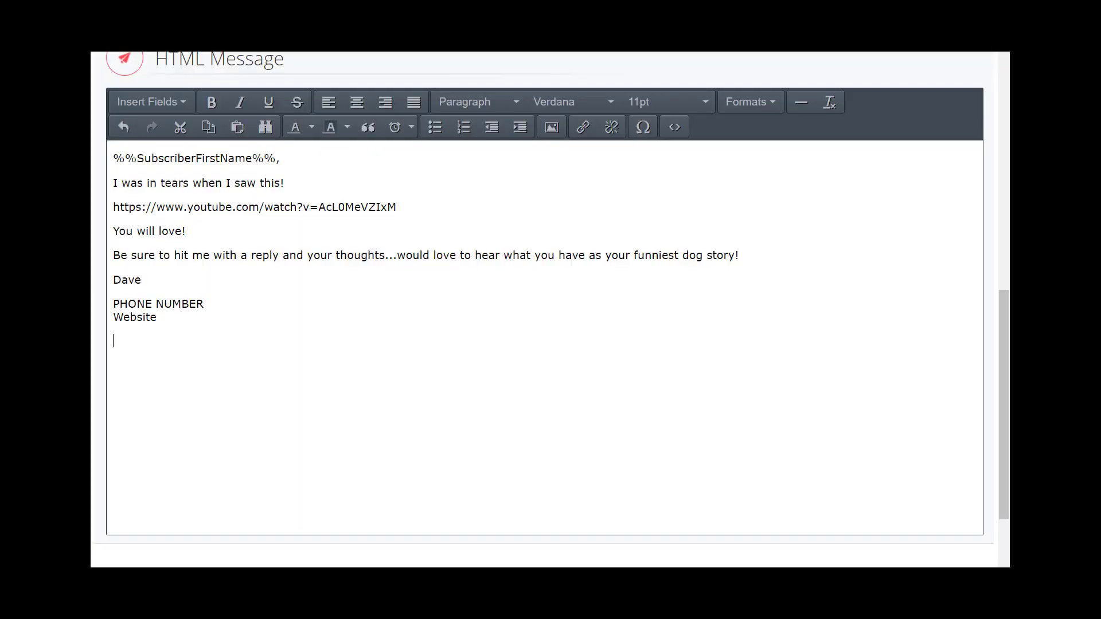
left_click(551, 128)
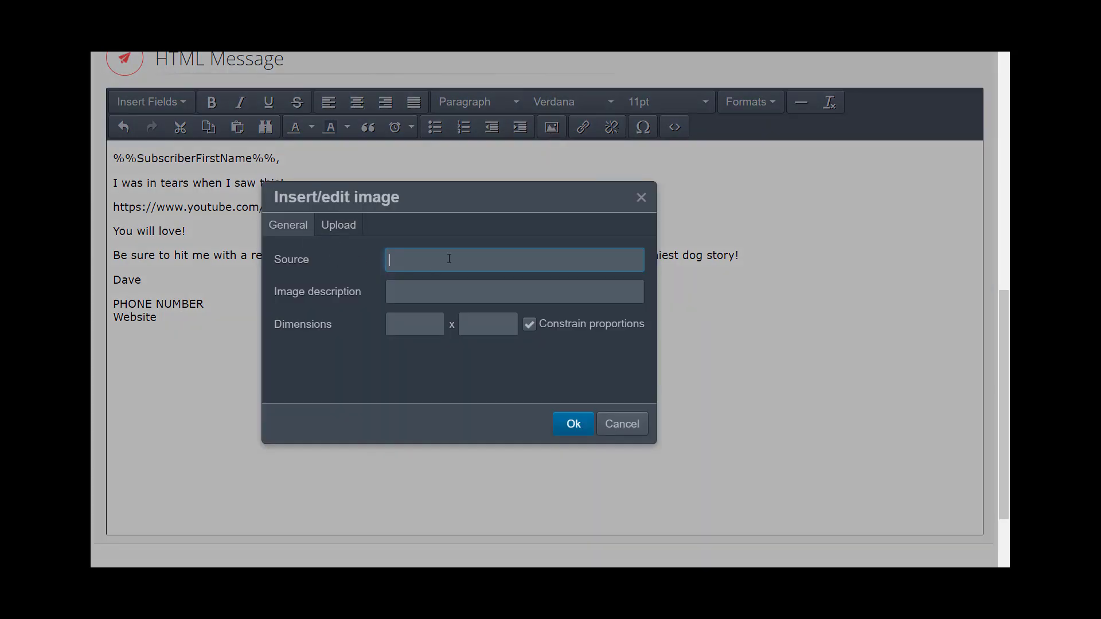
key("ctrl+v")
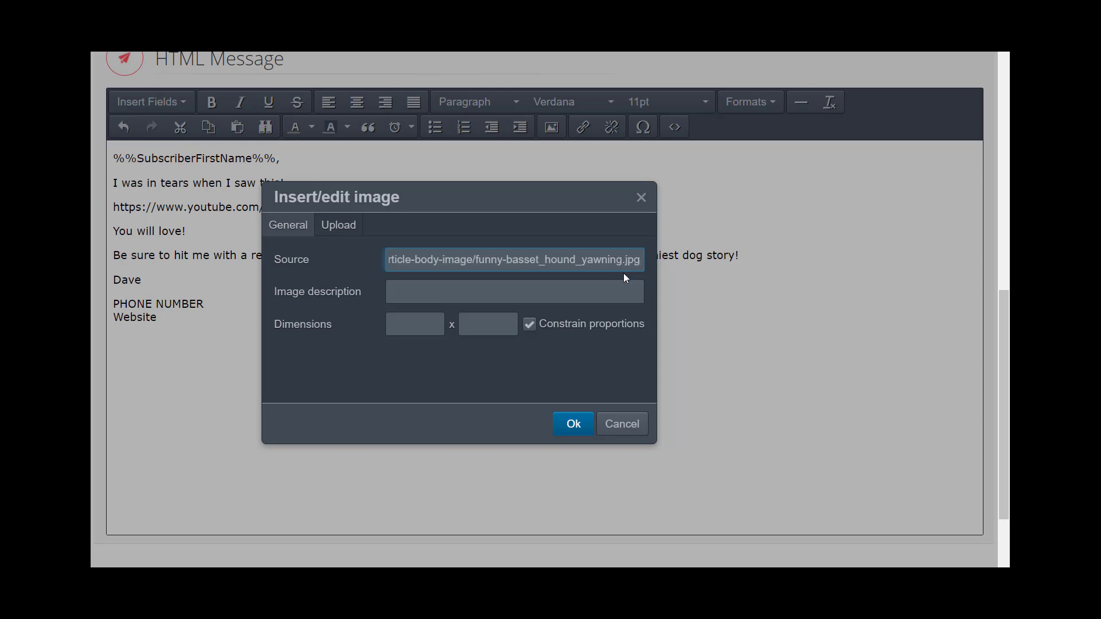
left_click(342, 359)
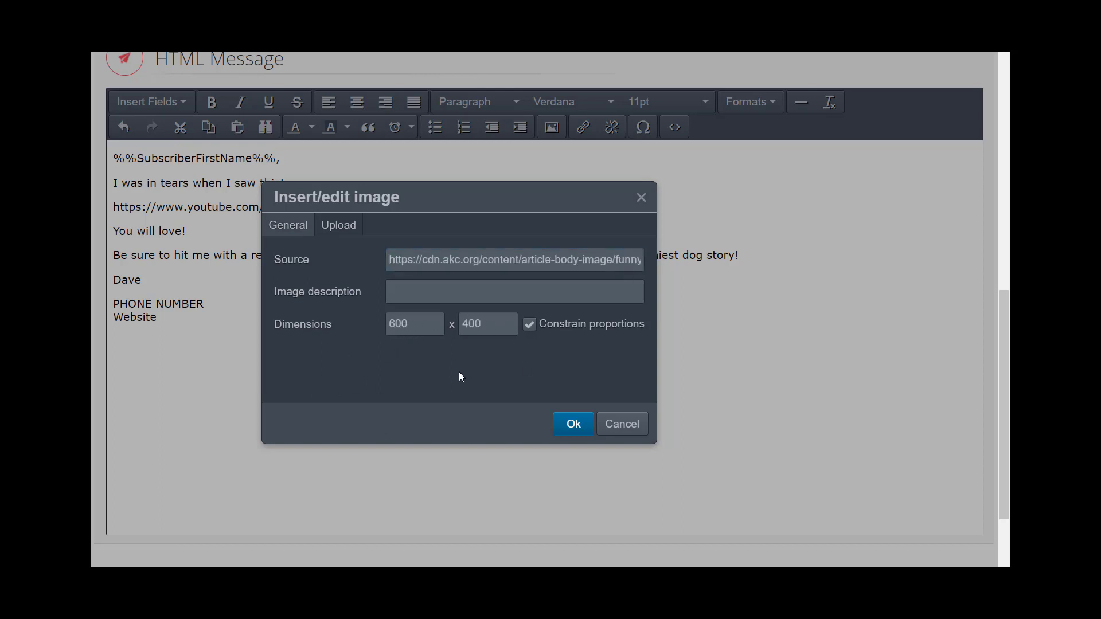
left_click(568, 423)
left_click(623, 381)
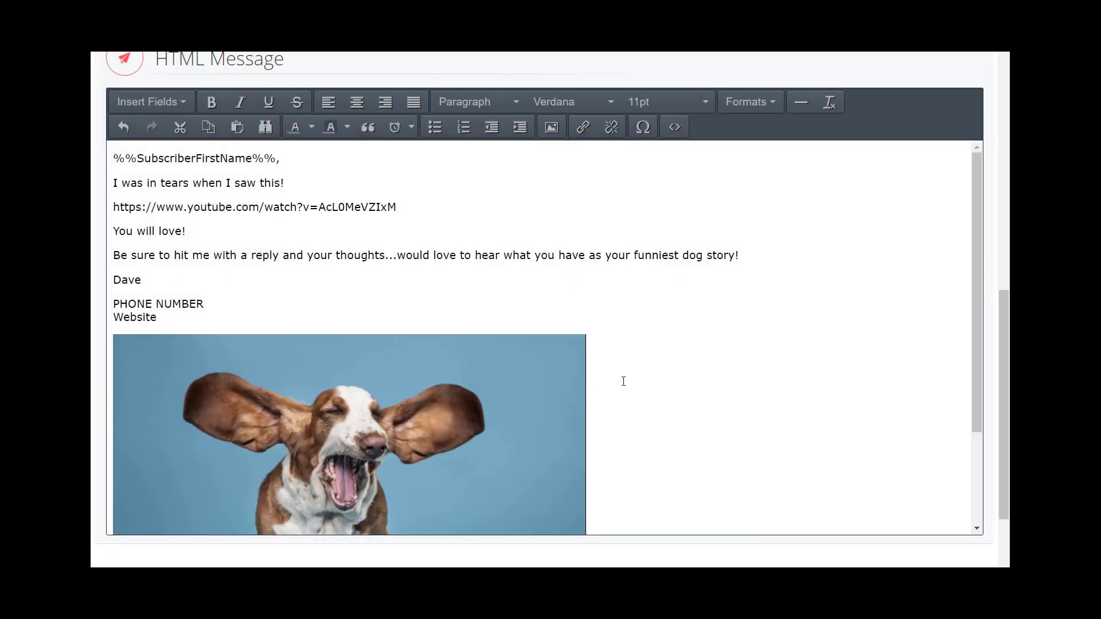
Link the dog picture to the YouTube address copied from the message, with the title "Click here to see some funny dogs!"
scroll(623, 382, "down", 2)
scroll(369, 281, "up", 2)
left_click_drag(397, 207, 113, 212)
key("ctrl+c")
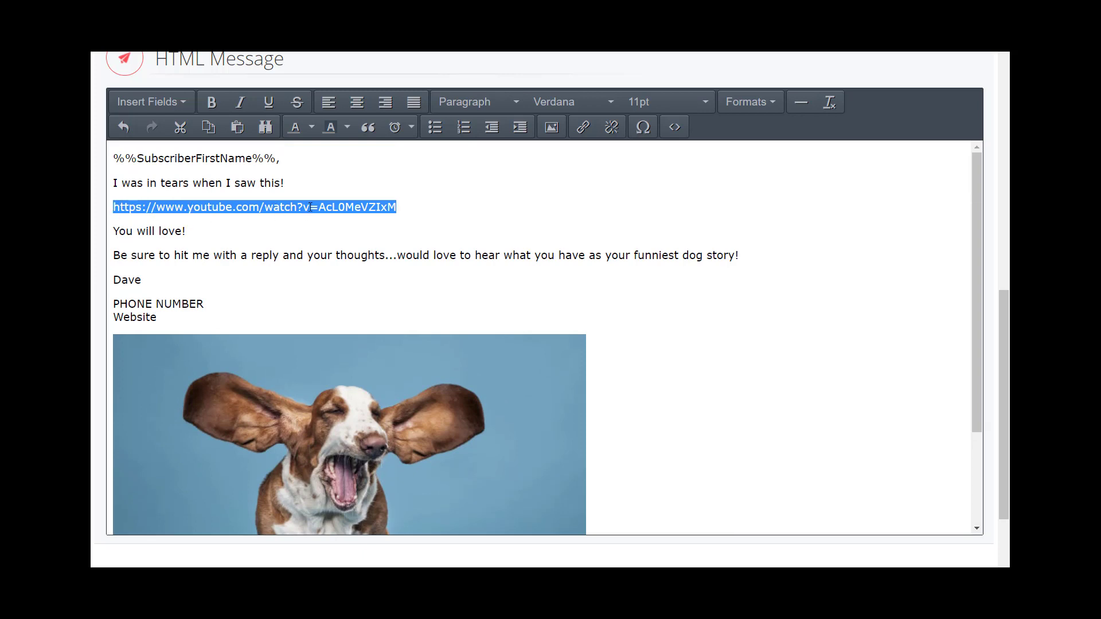
left_click(487, 409)
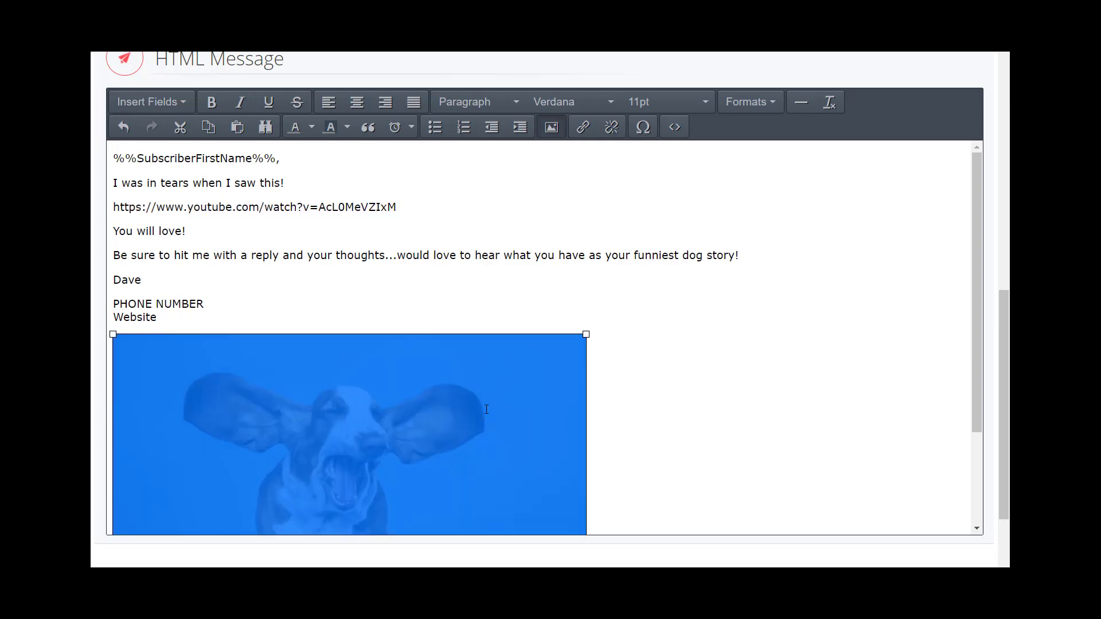
left_click(583, 132)
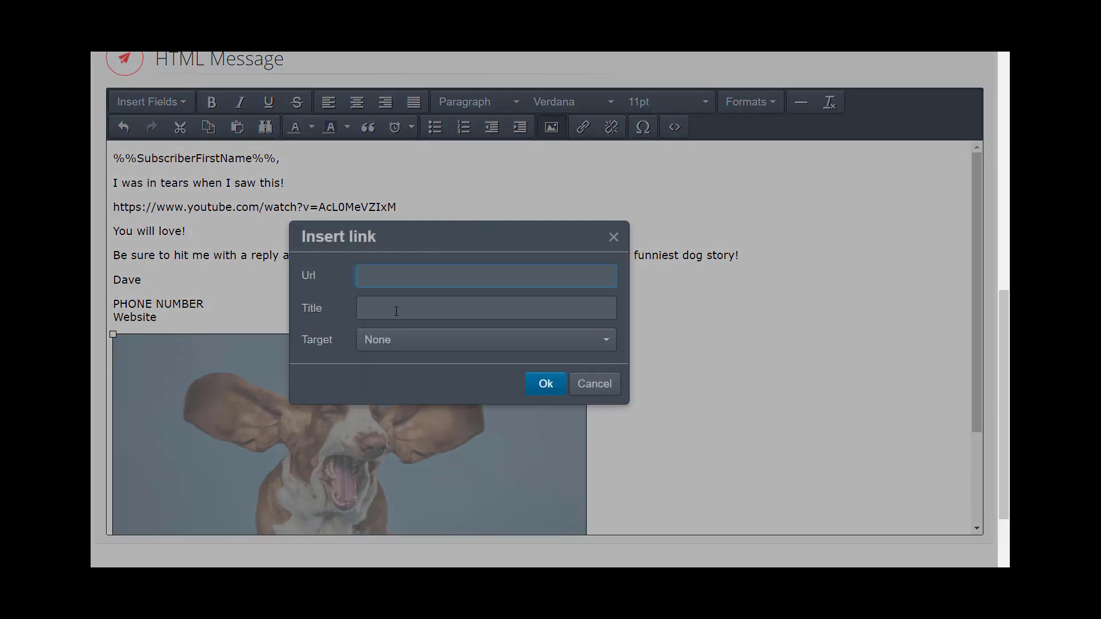
key("ctrl+v")
left_click(398, 309)
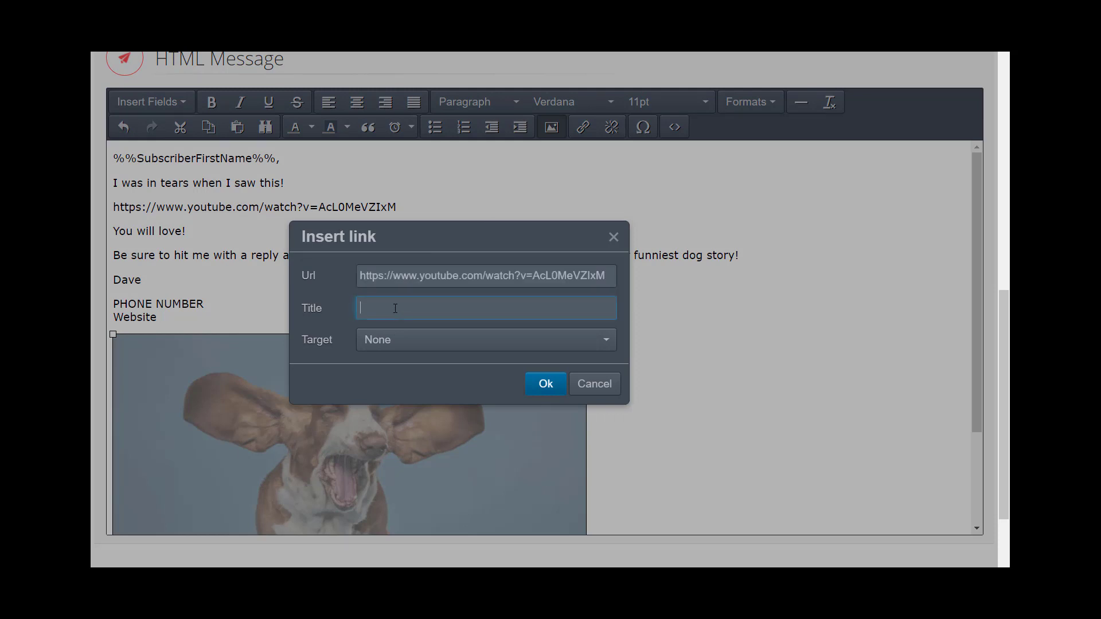
type("Click here to see some funny dogs!")
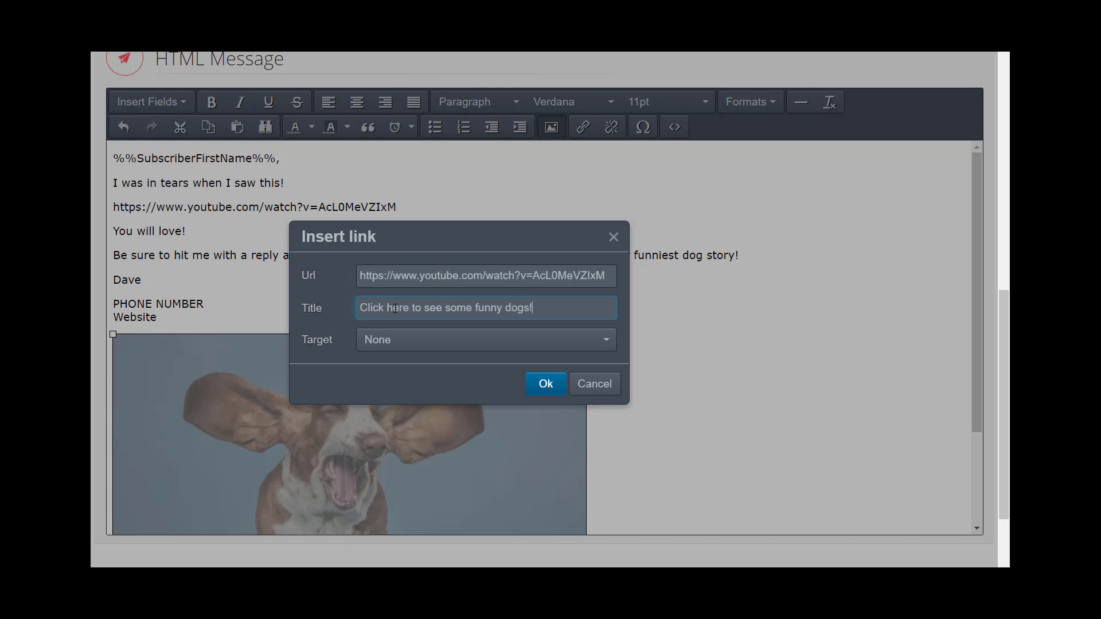
left_click(545, 385)
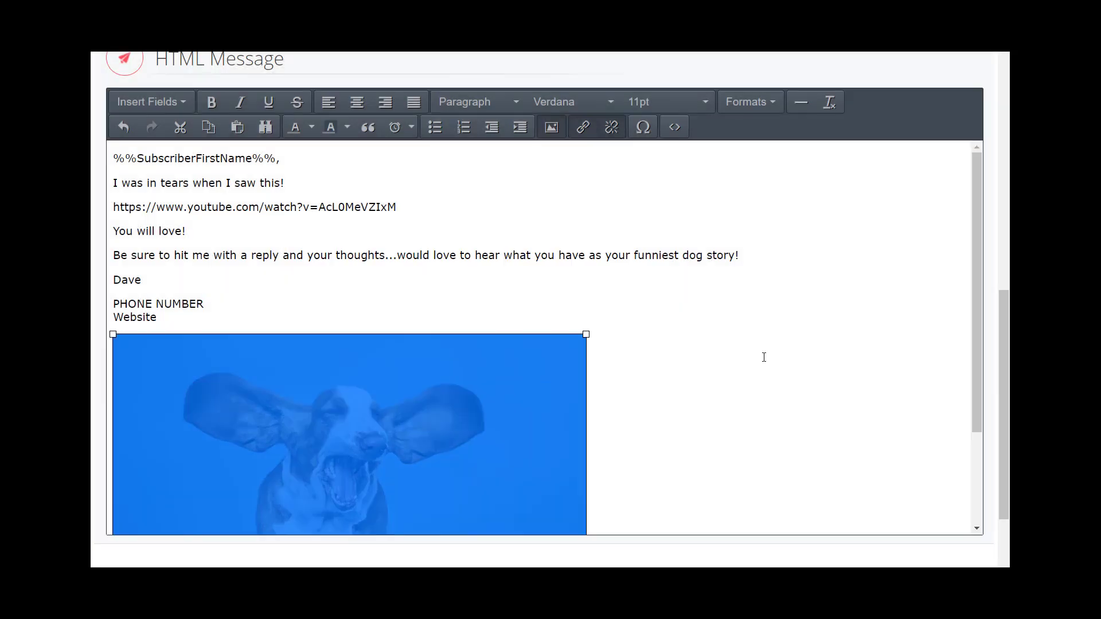
scroll(763, 356, "down", 2)
left_click(721, 337)
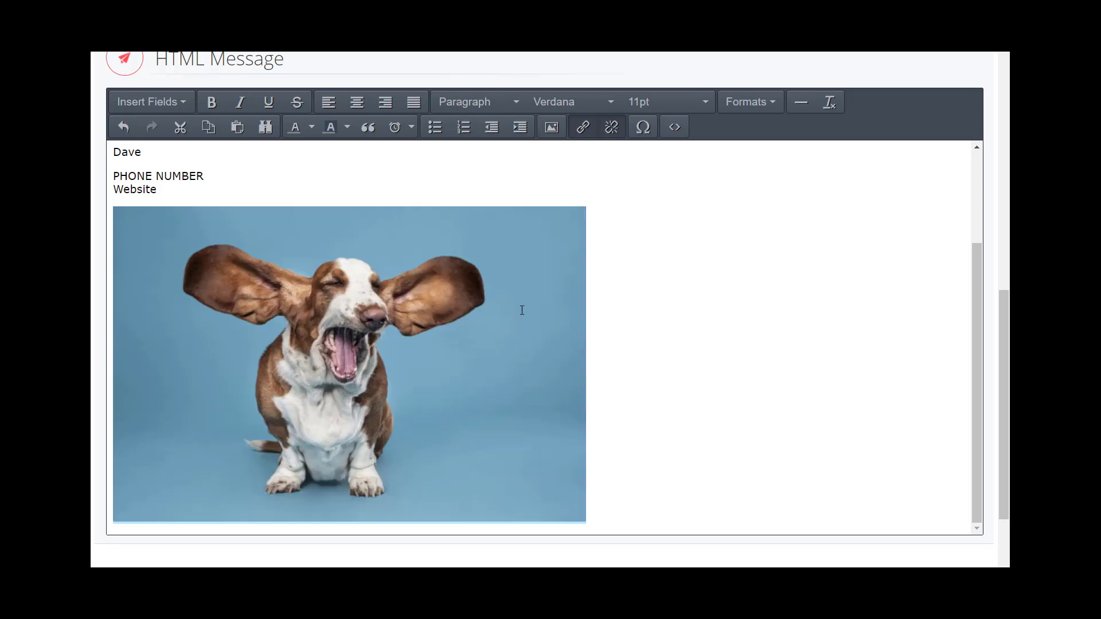
mouse_move(519, 312)
mouse_move(427, 301)
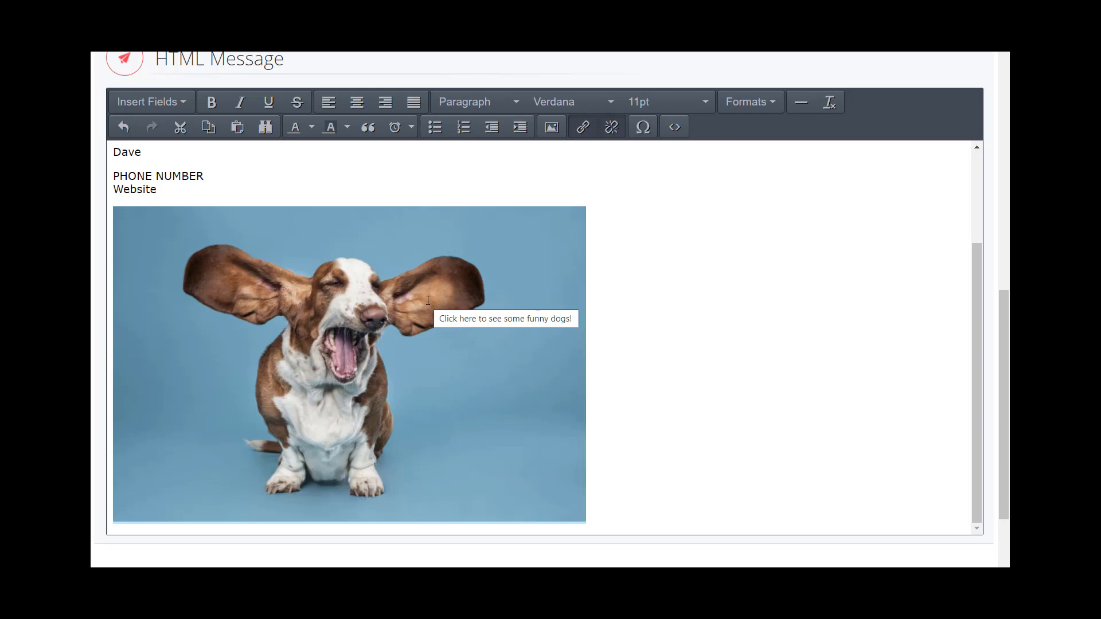
Turn the YouTube address in the message into a clickable link pointing to that same address
scroll(428, 301, "up", 3)
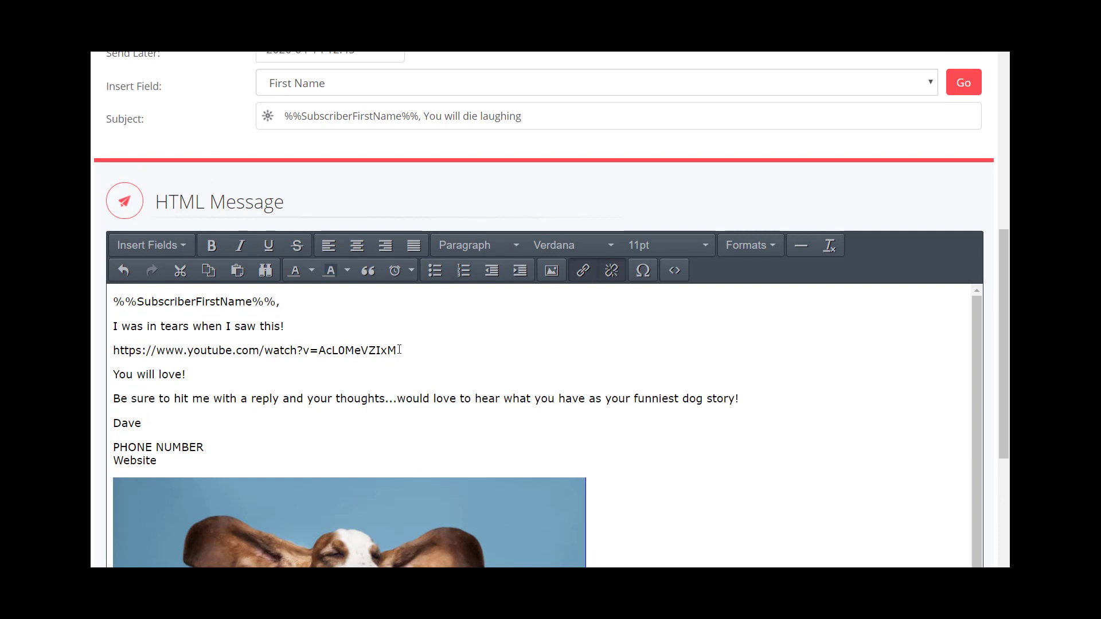
left_click_drag(396, 351, 111, 344)
key("ctrl+c")
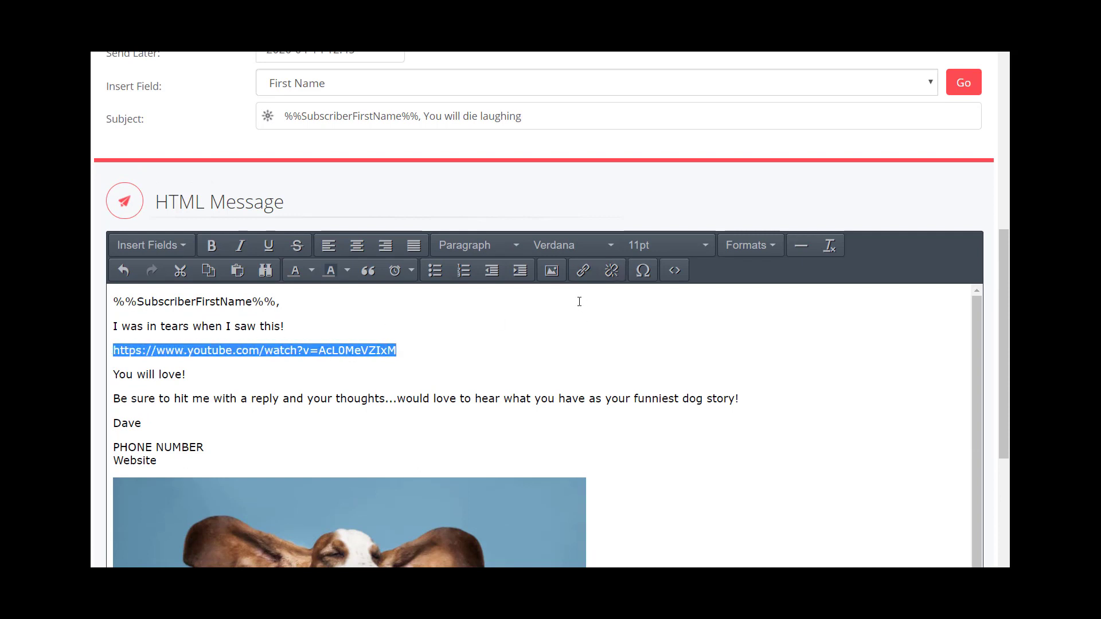
left_click(583, 271)
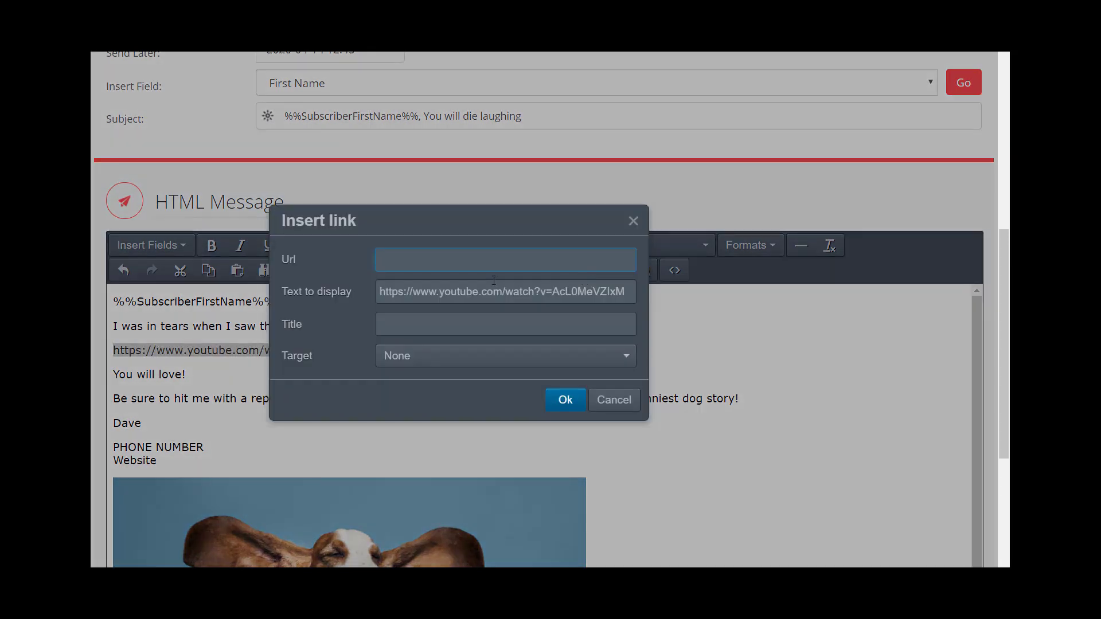
key("ctrl+v")
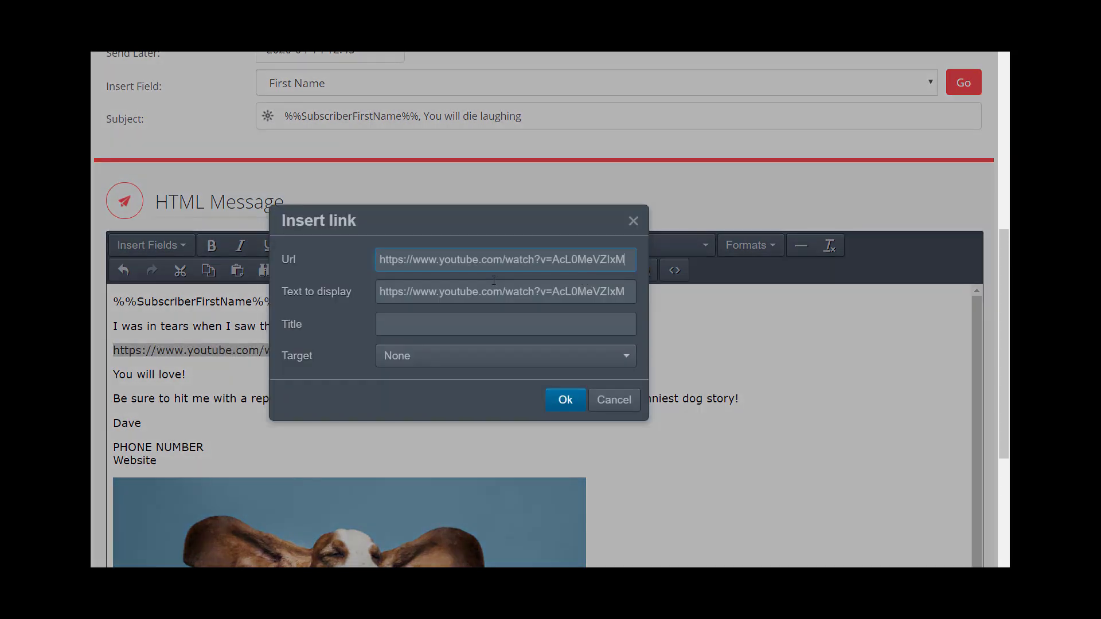
left_click(557, 406)
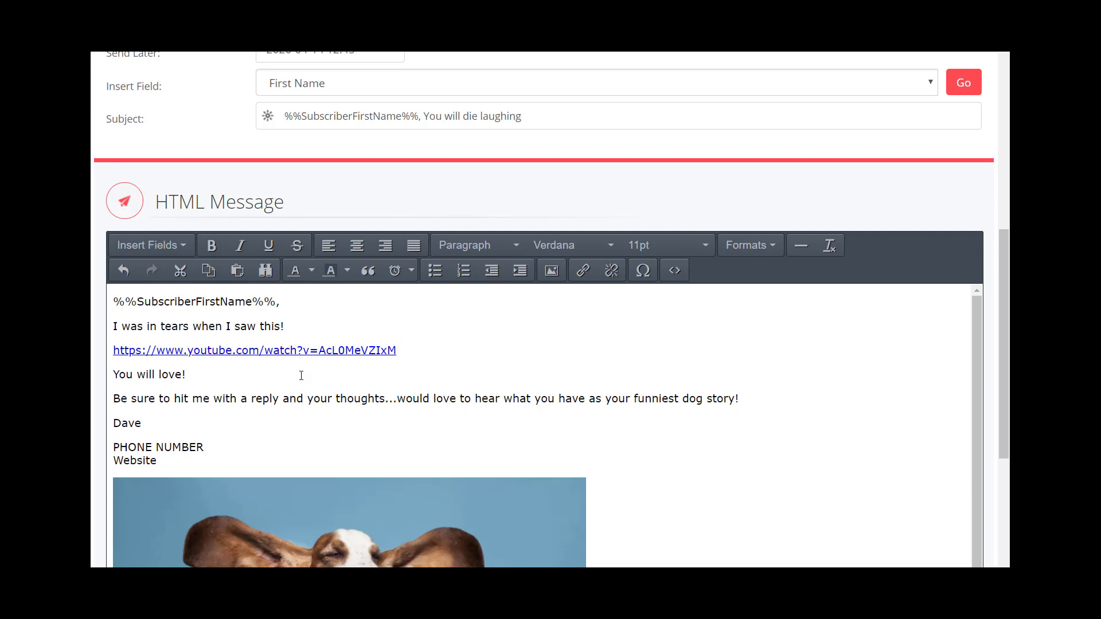
Review the finished broadcast, checking the dog picture, the accepted campaigns, the send time and the subject
scroll(409, 360, "down", 2)
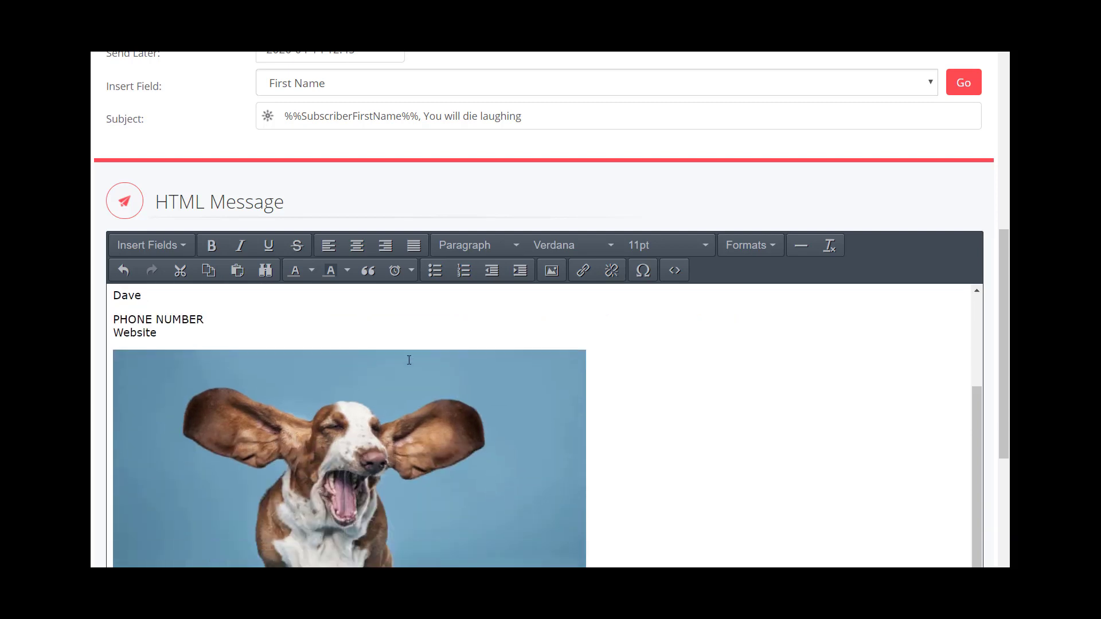
scroll(856, 283, "down", 4)
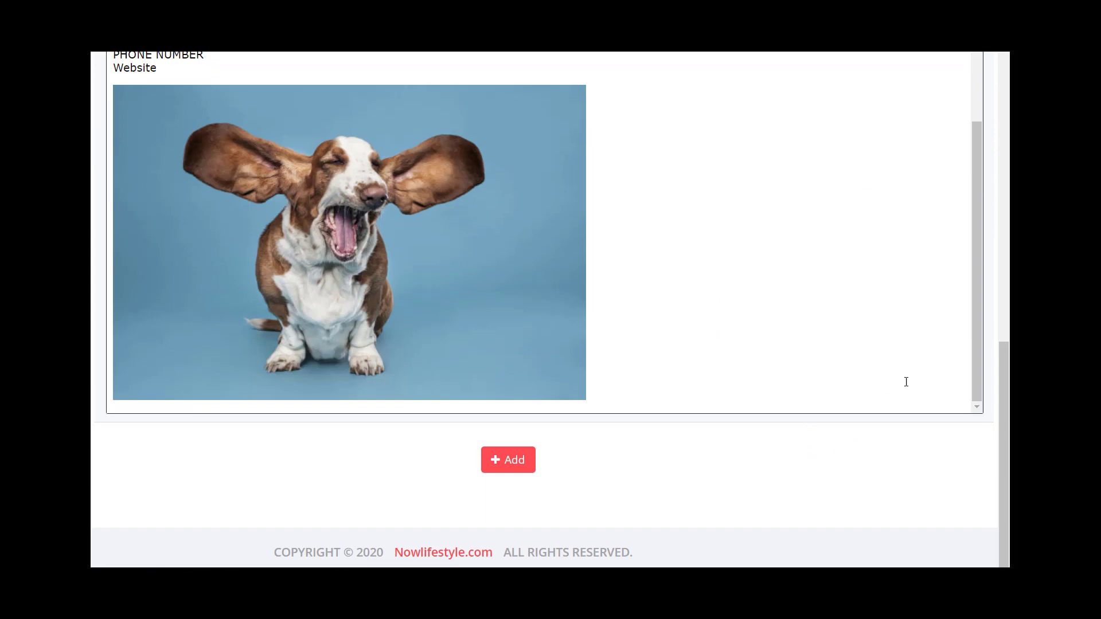
left_click_drag(1003, 373, 1007, 133)
left_click(657, 192)
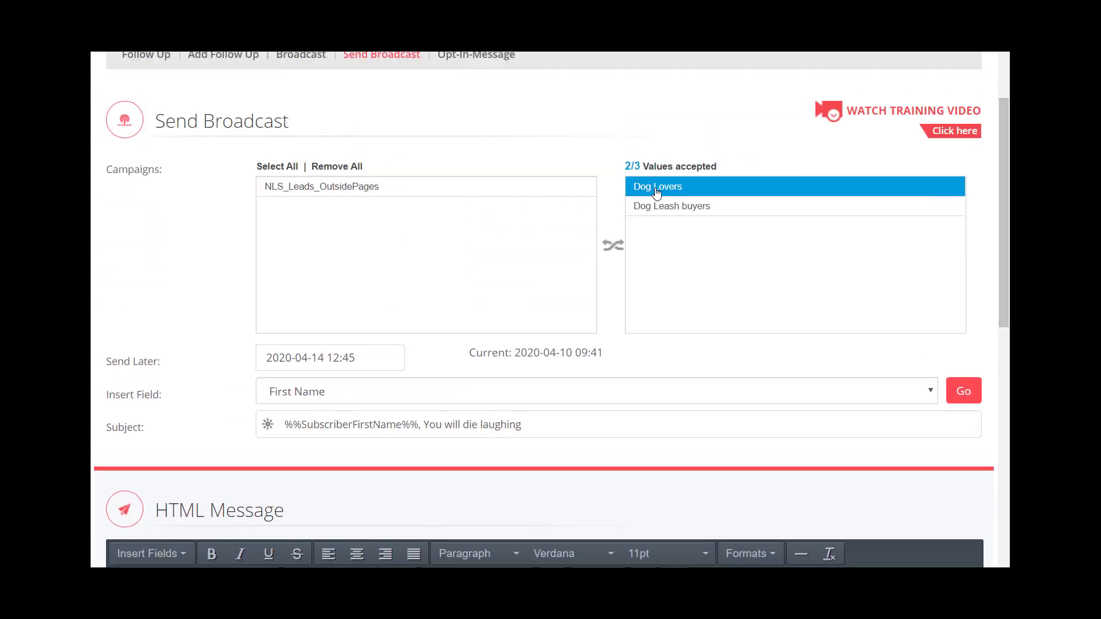
left_click(659, 208)
left_click_drag(1002, 193, 1001, 221)
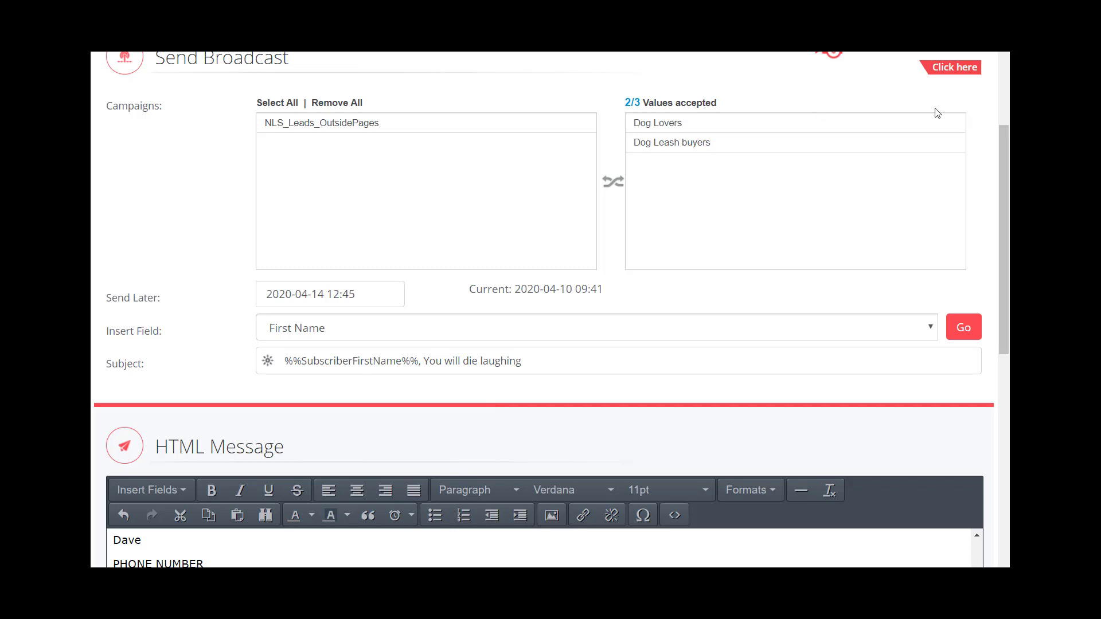
left_click_drag(1007, 180, 1004, 281)
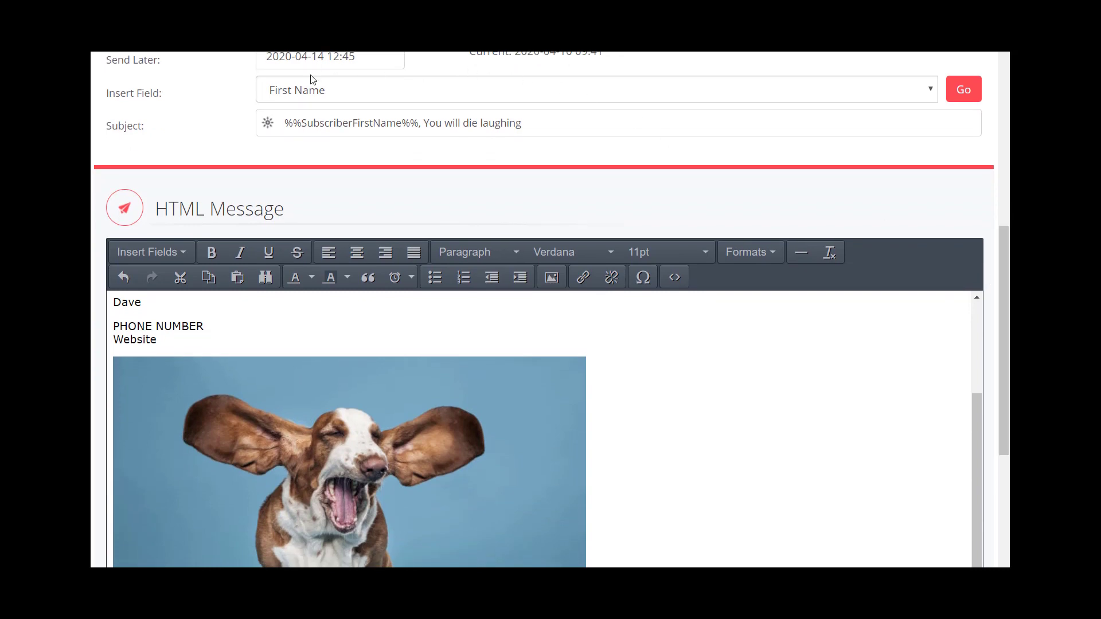
scroll(243, 158, "up", 1)
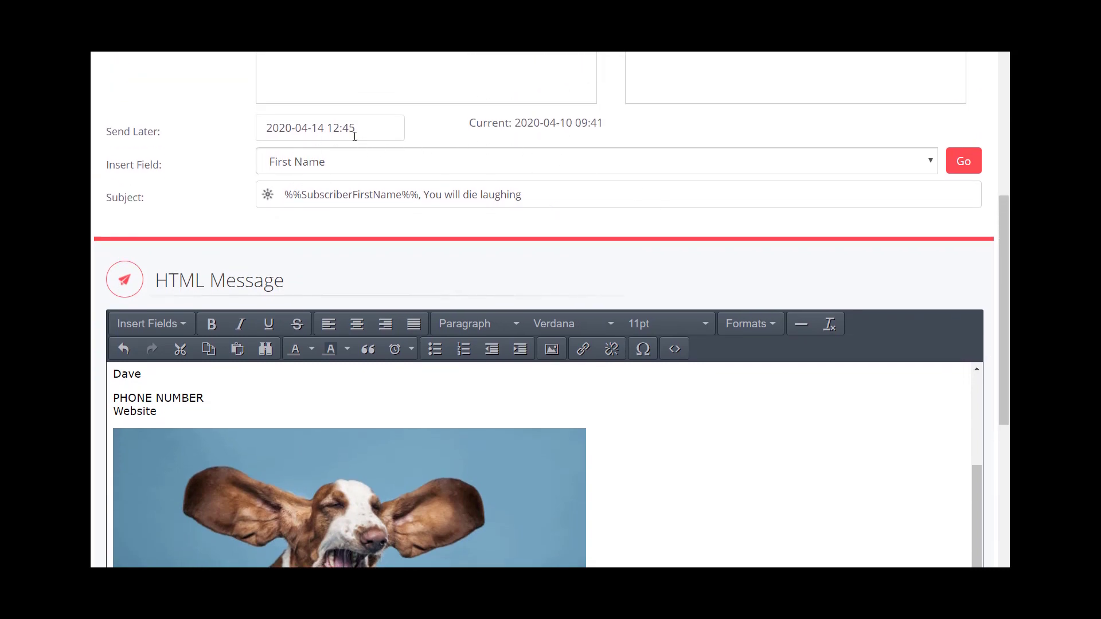
Add the completed broadcast to the broadcast messages and dismiss the notification
scroll(209, 246, "down", 5)
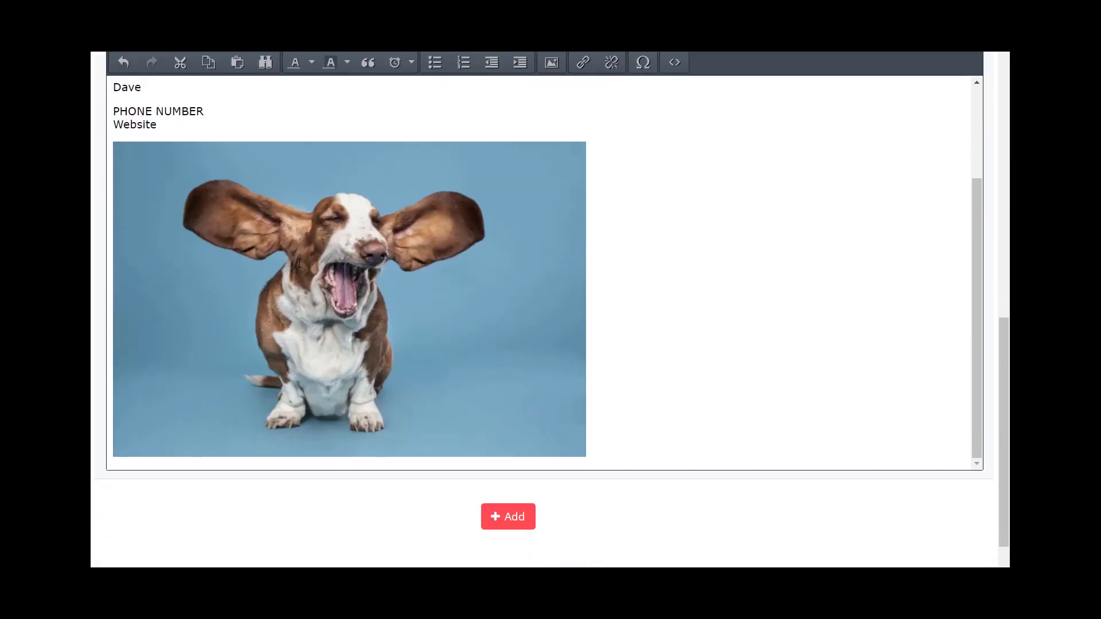
scroll(327, 249, "up", 1)
scroll(411, 226, "down", 1)
left_click(512, 523)
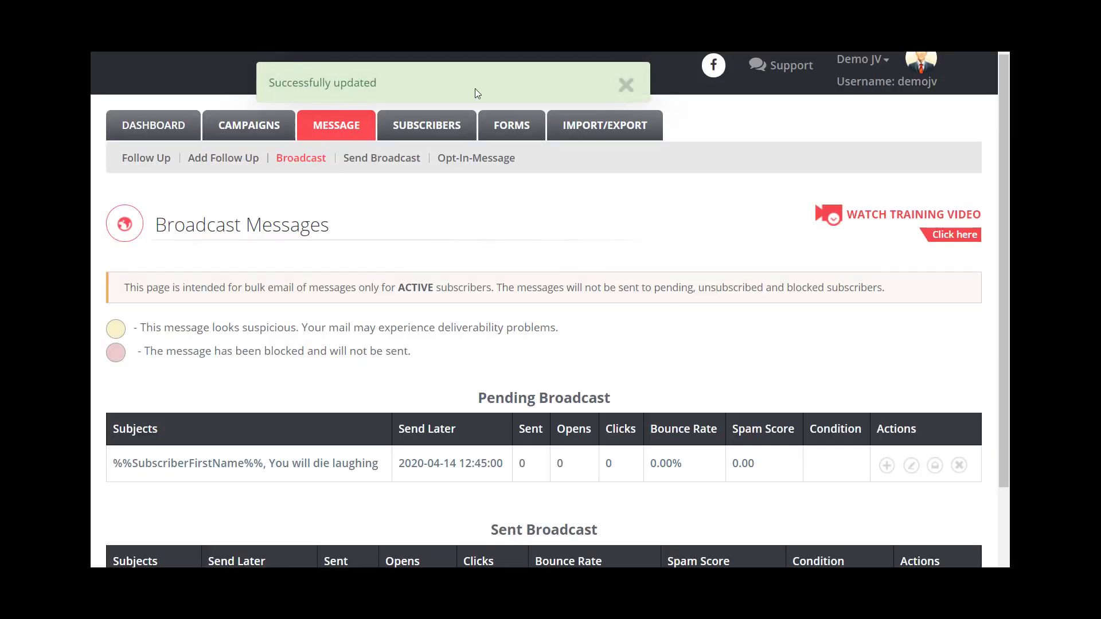
left_click(622, 91)
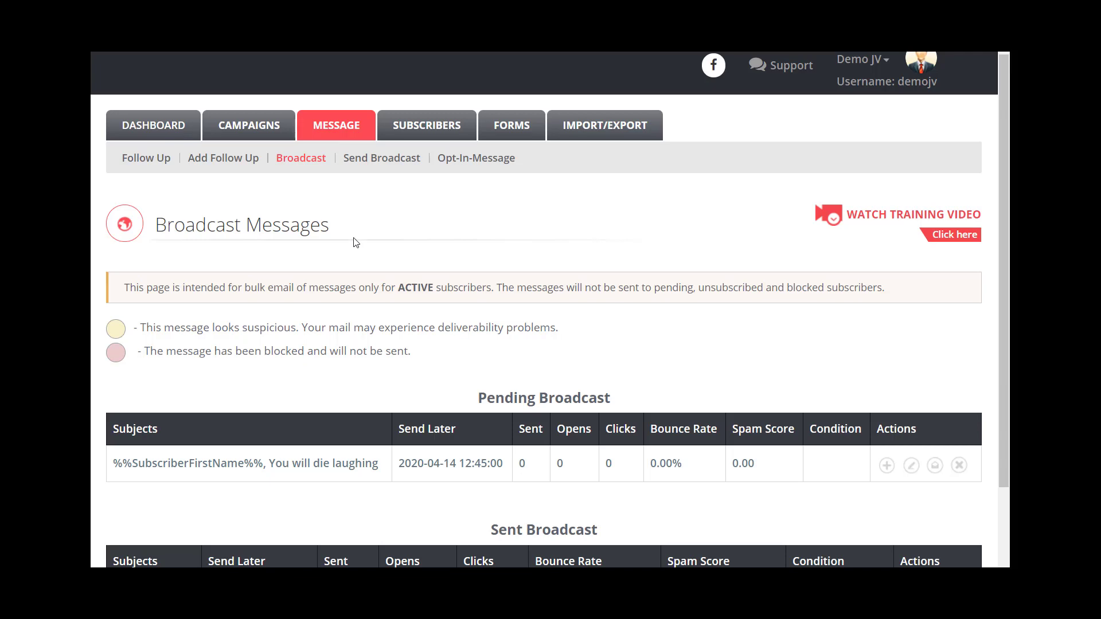
Activate the pending broadcast "%%SubscriberFirstName%%, You will die laughing" and check the Pending Broadcast section
scroll(394, 243, "down", 2)
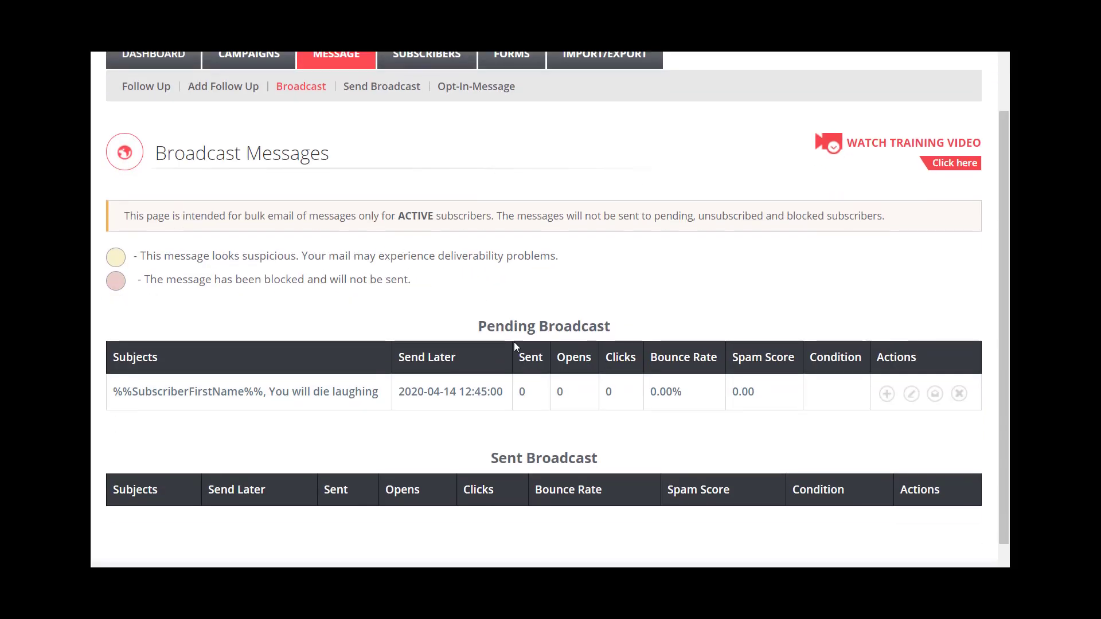
left_click_drag(490, 458, 650, 466)
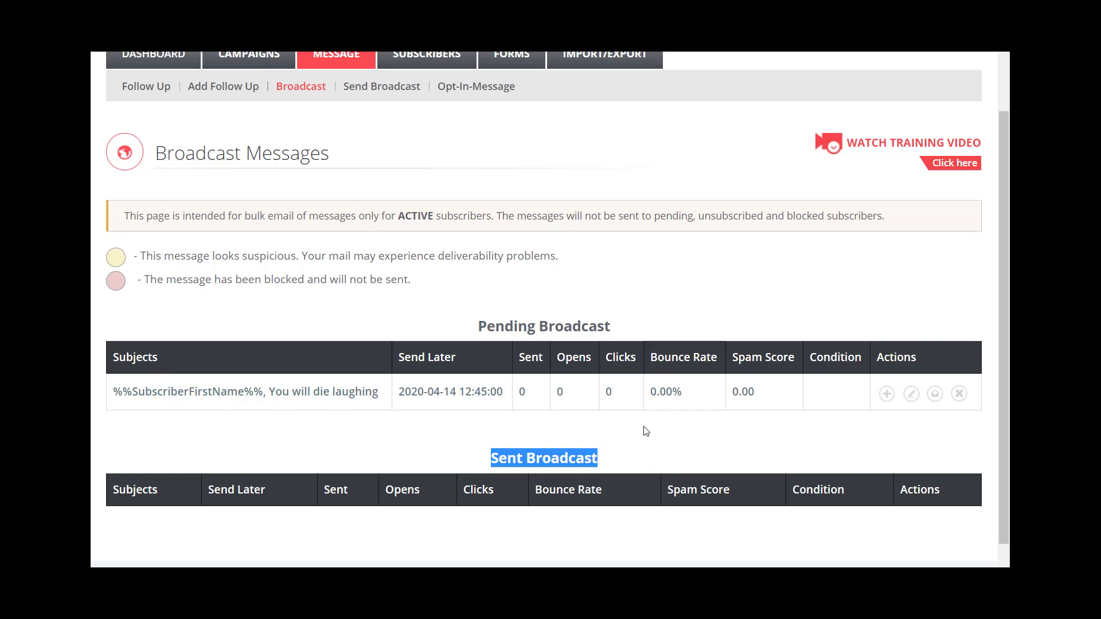
scroll(547, 522, "down", 1)
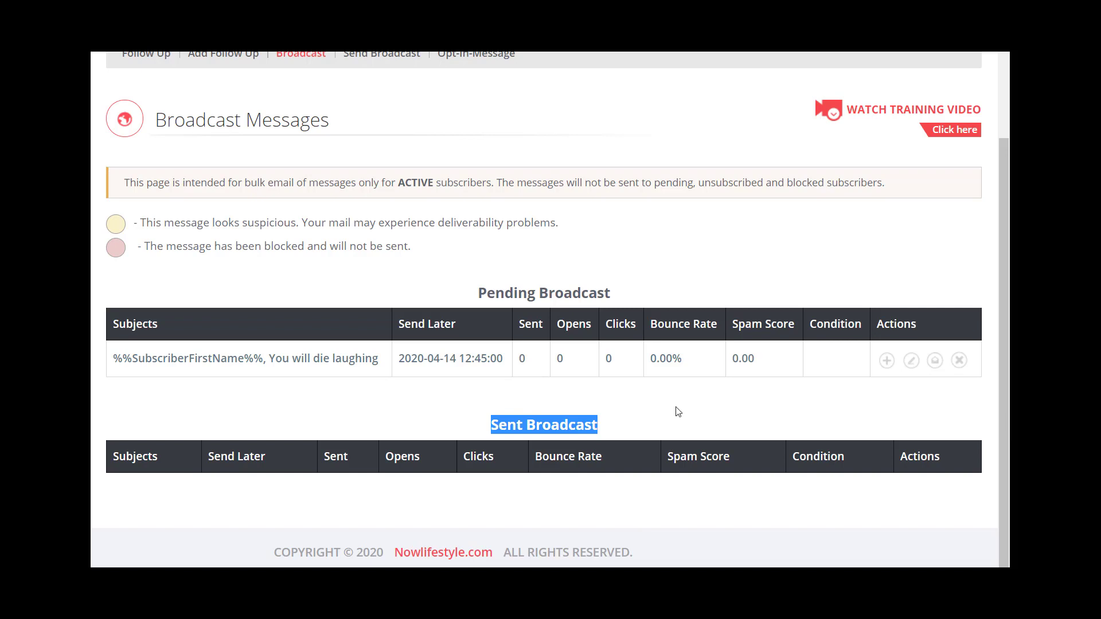
left_click(783, 239)
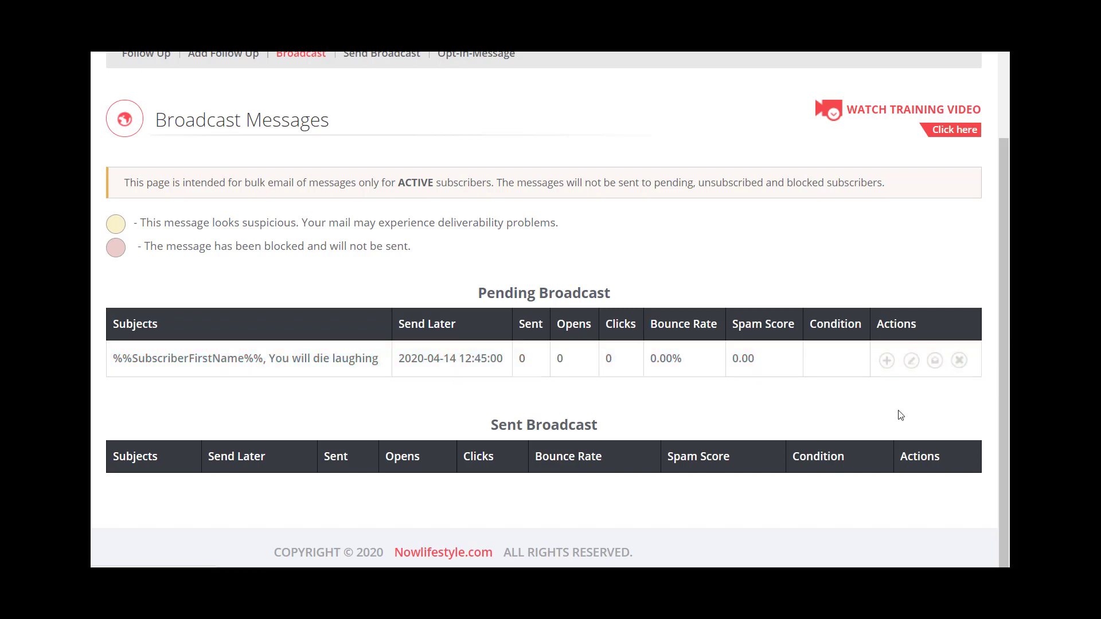
left_click(886, 361)
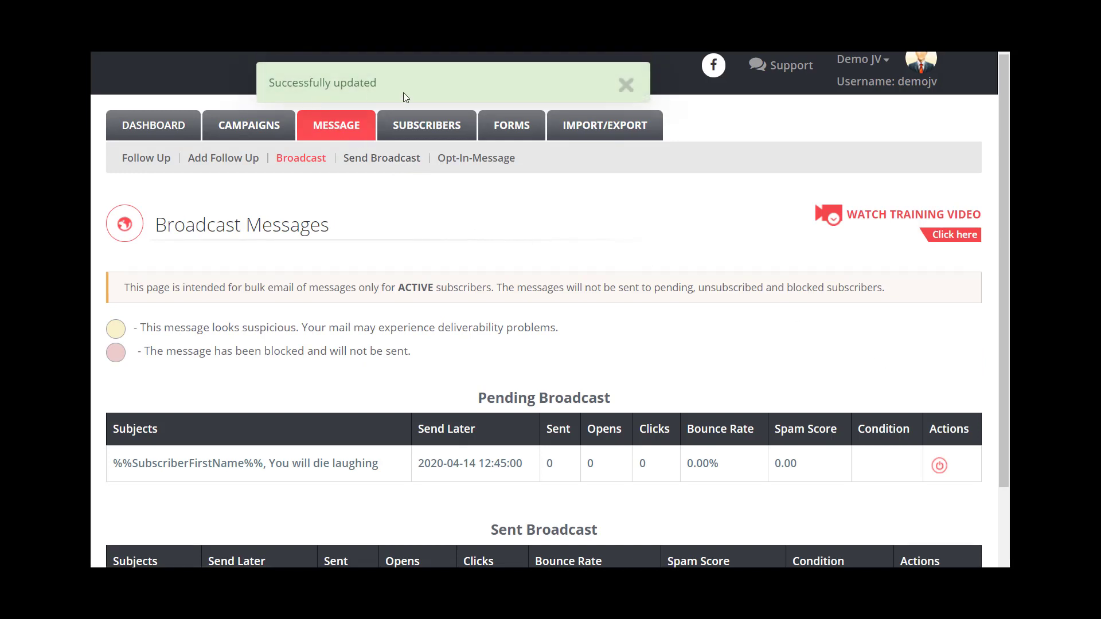
scroll(499, 288, "down", 1)
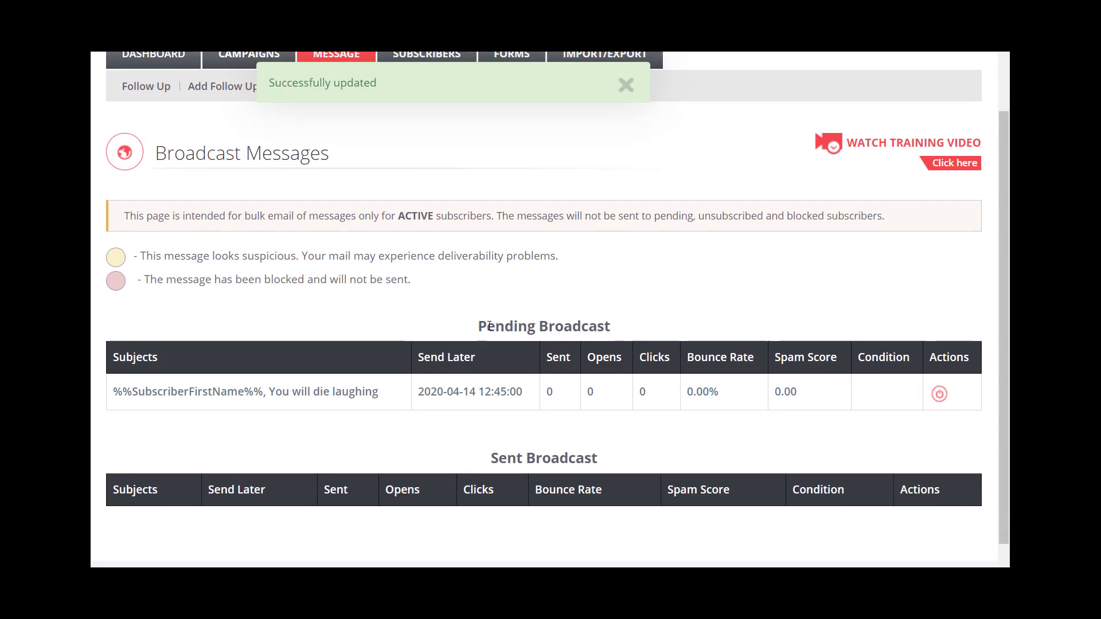
left_click_drag(480, 326, 626, 326)
left_click(627, 327)
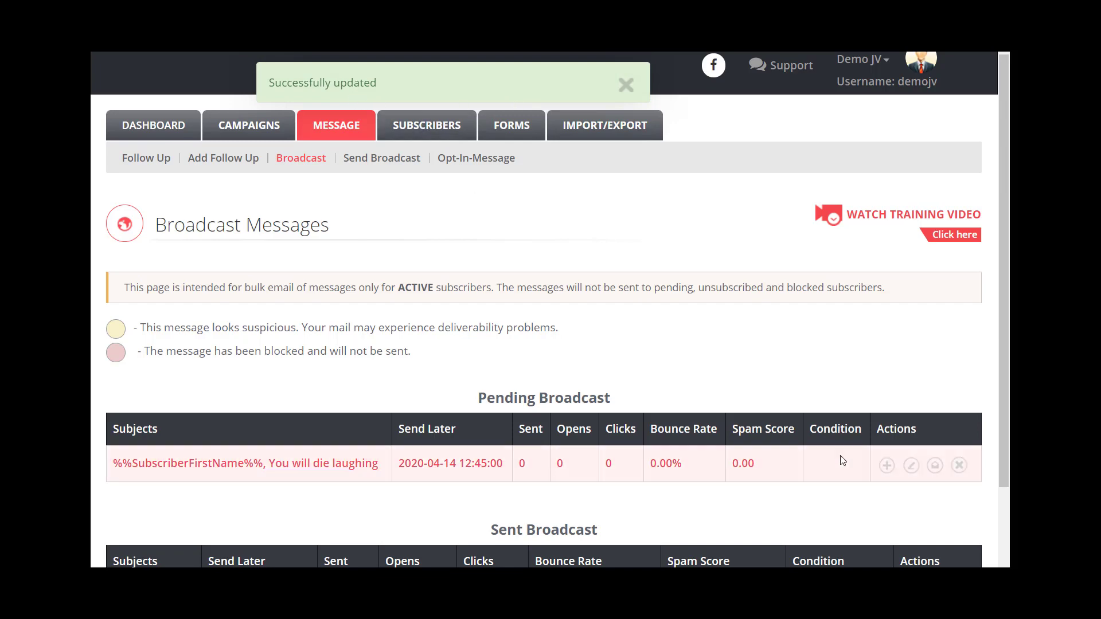
Open the pending broadcast for editing and assign the Dog Leash buyers and Dog Lovers campaigns to it
left_click(912, 470)
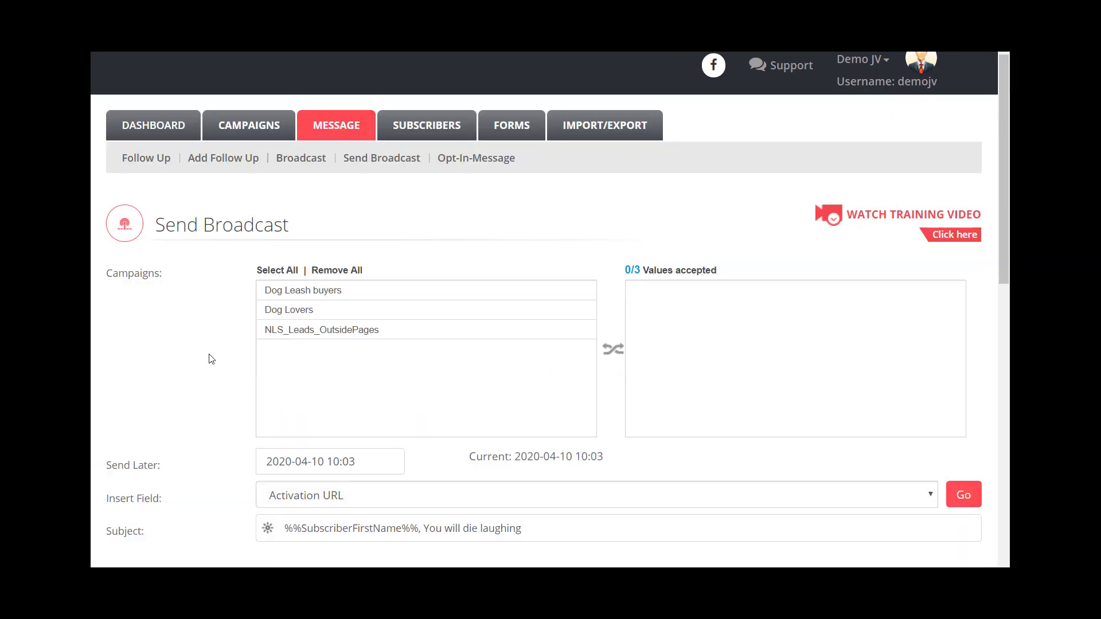
scroll(210, 357, "down", 4)
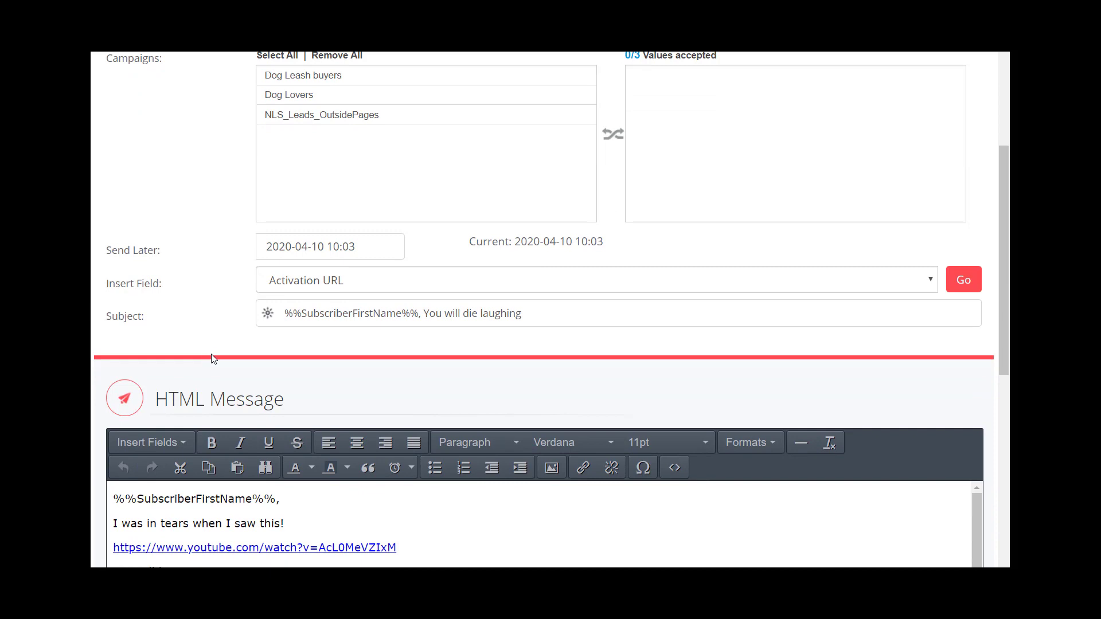
scroll(206, 344, "up", 1)
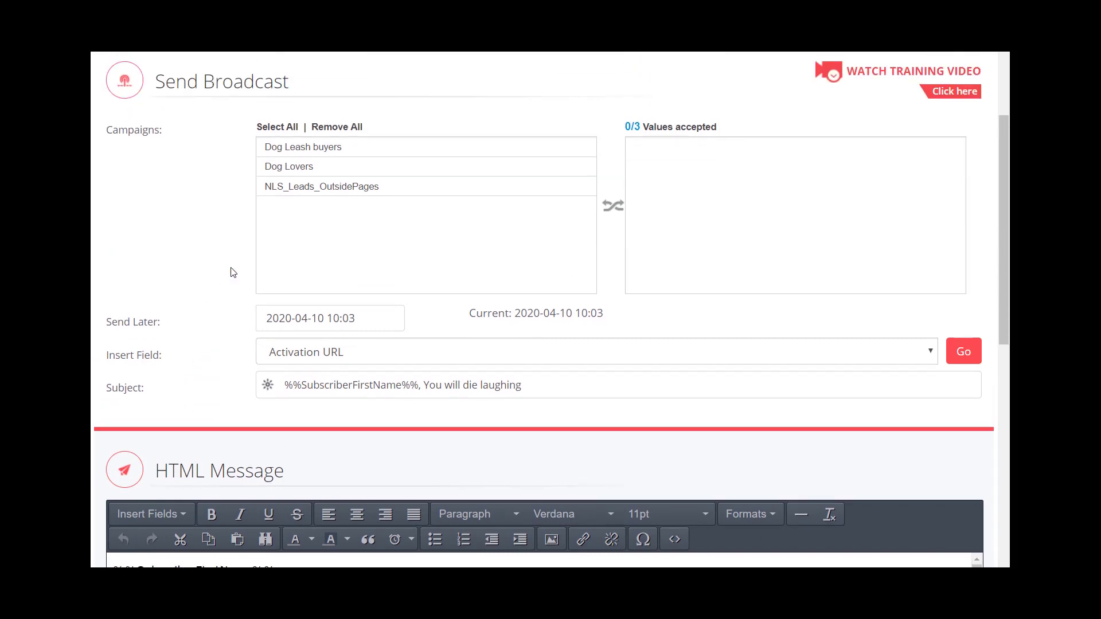
left_click(272, 150)
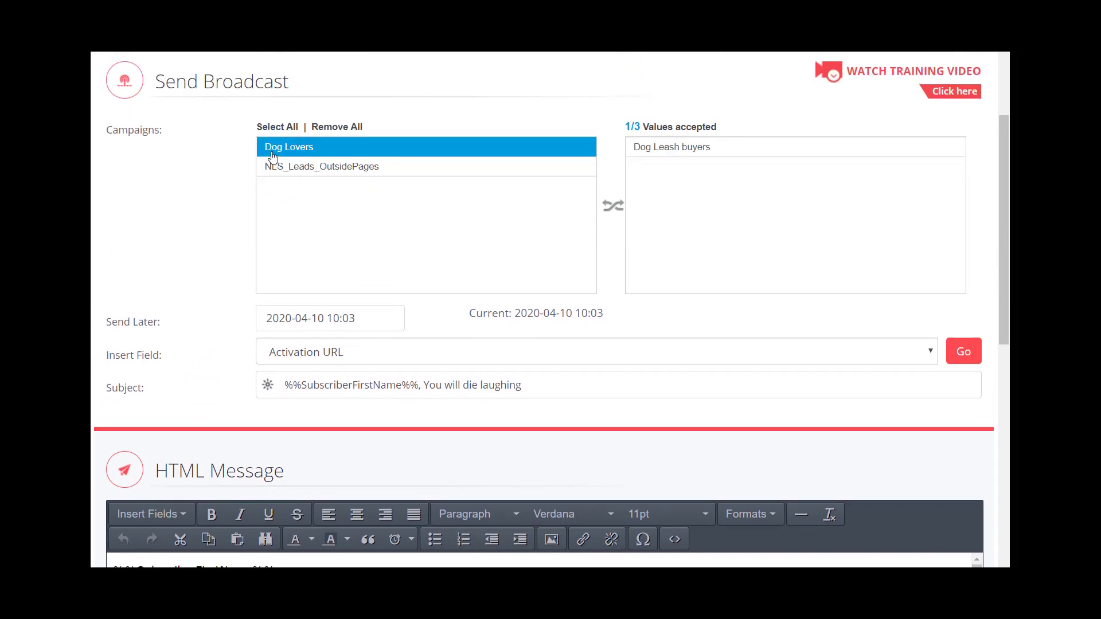
left_click(272, 150)
scroll(237, 309, "down", 1)
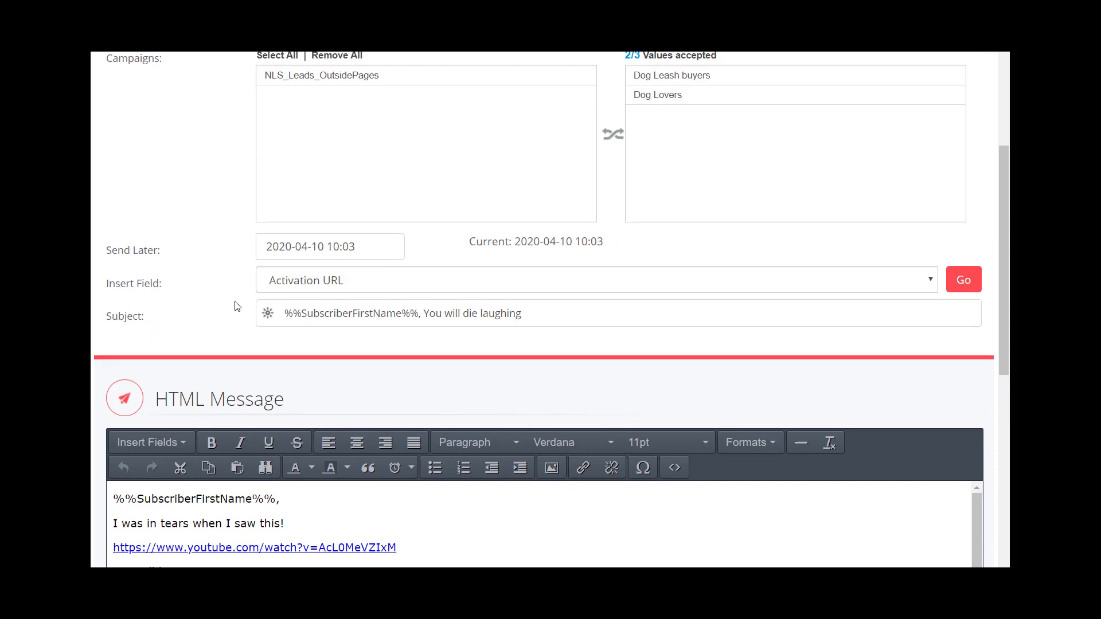
left_click(343, 247)
left_click(331, 355)
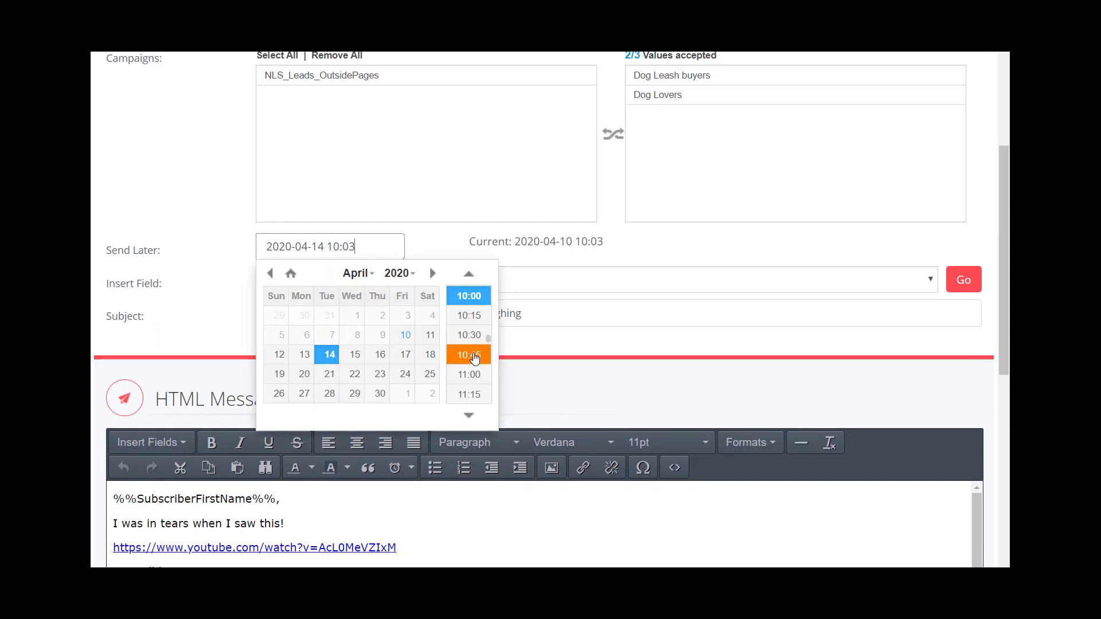
scroll(468, 356, "down", 3)
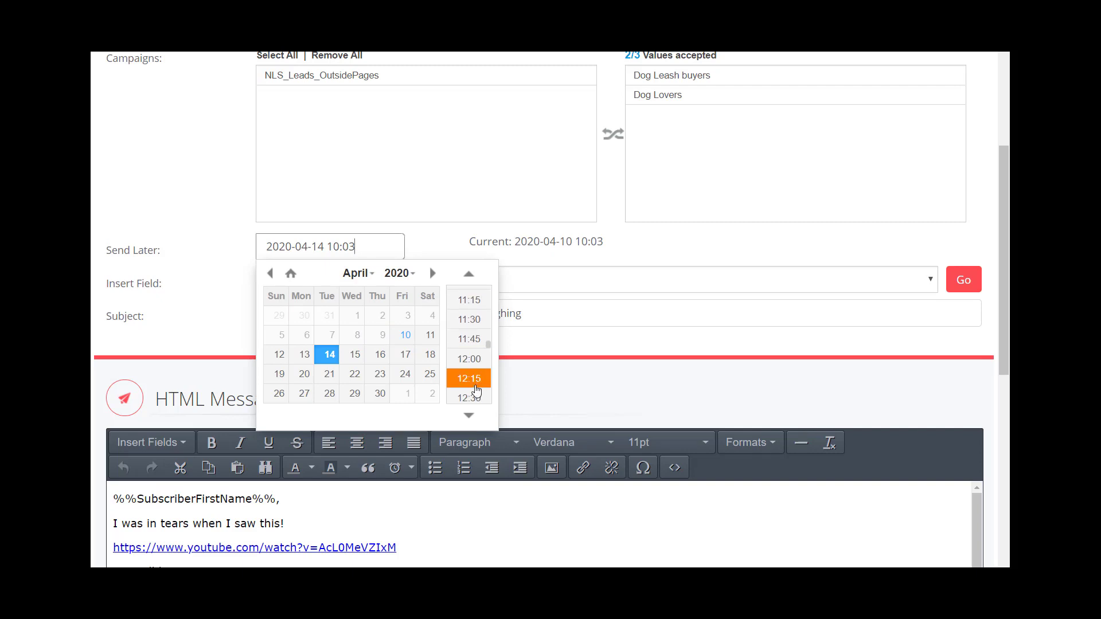
scroll(472, 396, "down", 1)
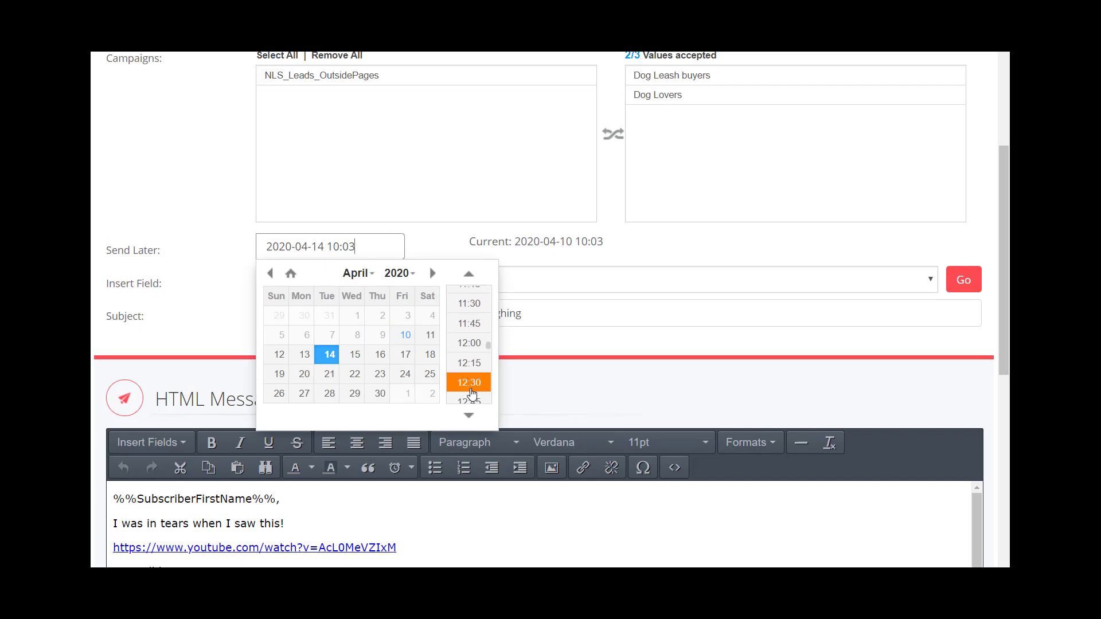
left_click(472, 397)
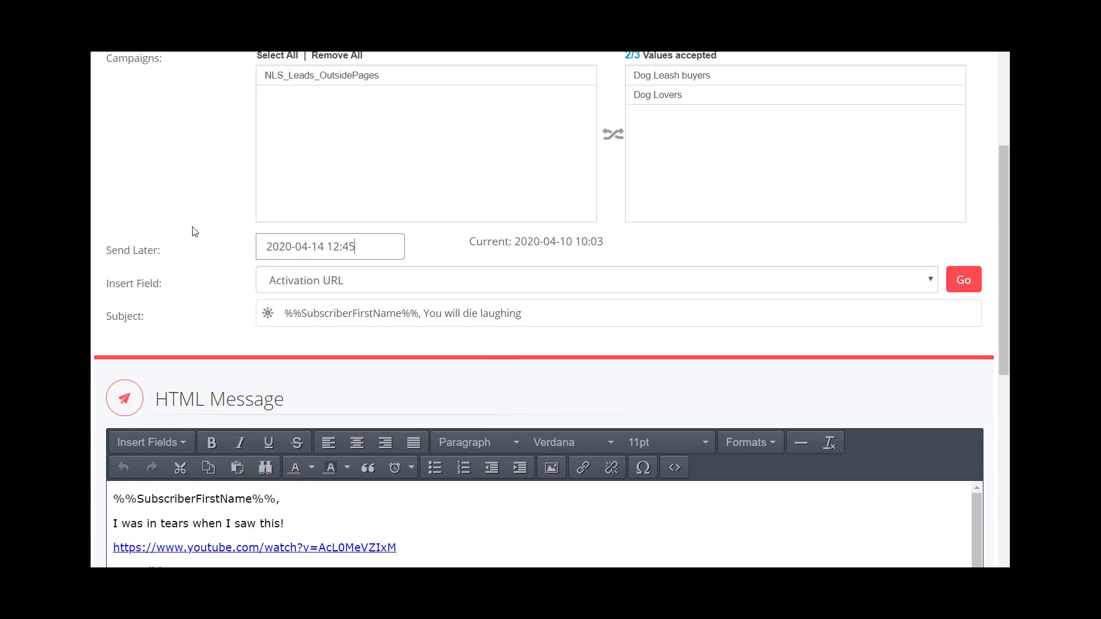
scroll(274, 281, "down", 5)
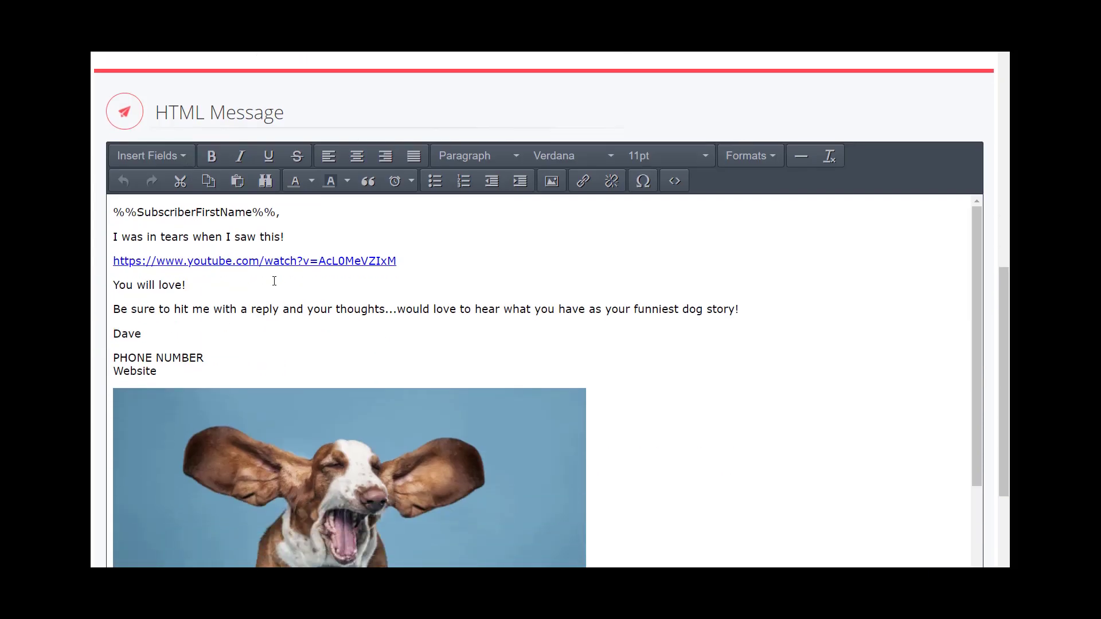
scroll(246, 350, "down", 2)
scroll(246, 351, "up", 2)
left_click_drag(159, 372, 103, 371)
type("http://DogLoversSUper")
key("BackSpace")
key("BackSpace")
key("BackSpace")
key("BackSpace")
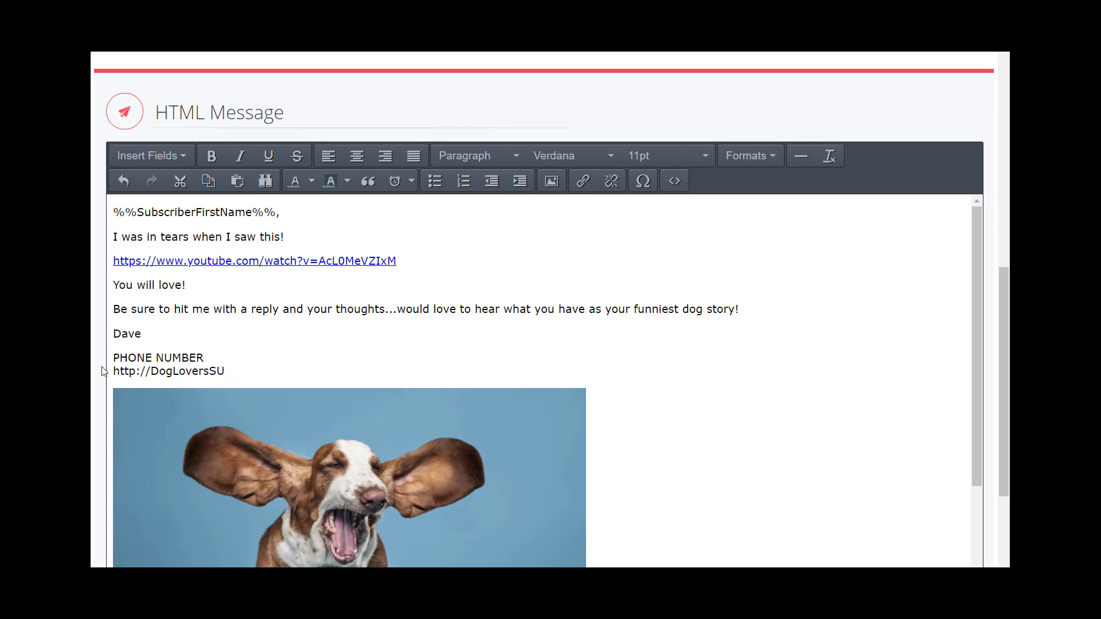
type("uperProduct.com")
left_click_drag(311, 371, 114, 372)
key("ctrl+c")
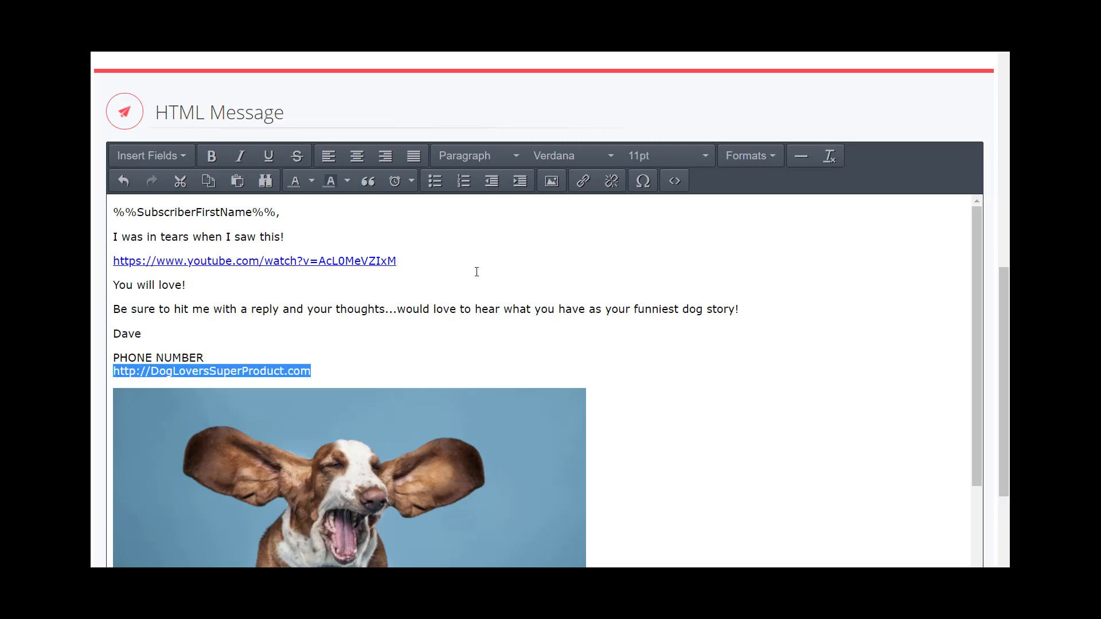
left_click(582, 182)
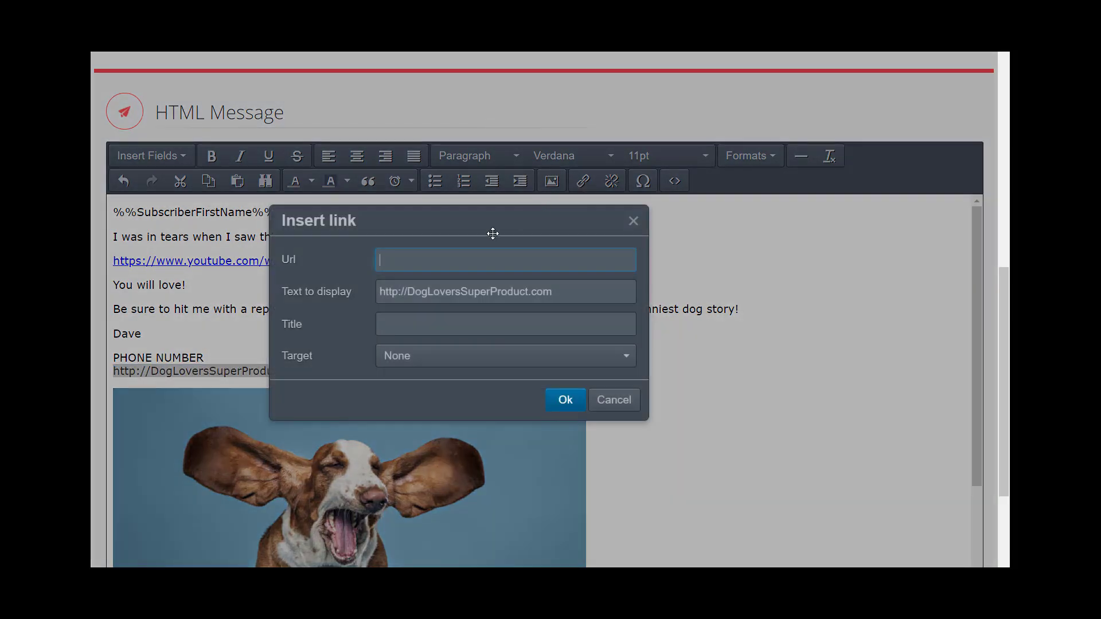
key("ctrl+v")
left_click(564, 399)
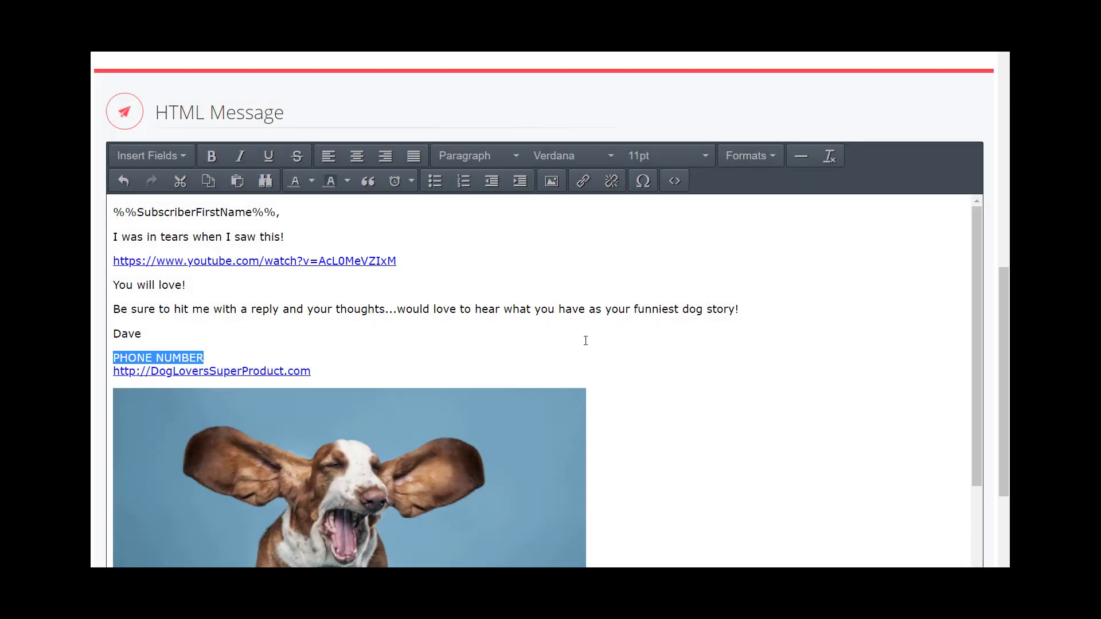
Add the line "PS:MY buddy just launched a new product that dogs...ane even cats are going crazy for!" between the phone number placeholder and website link
left_click(220, 357)
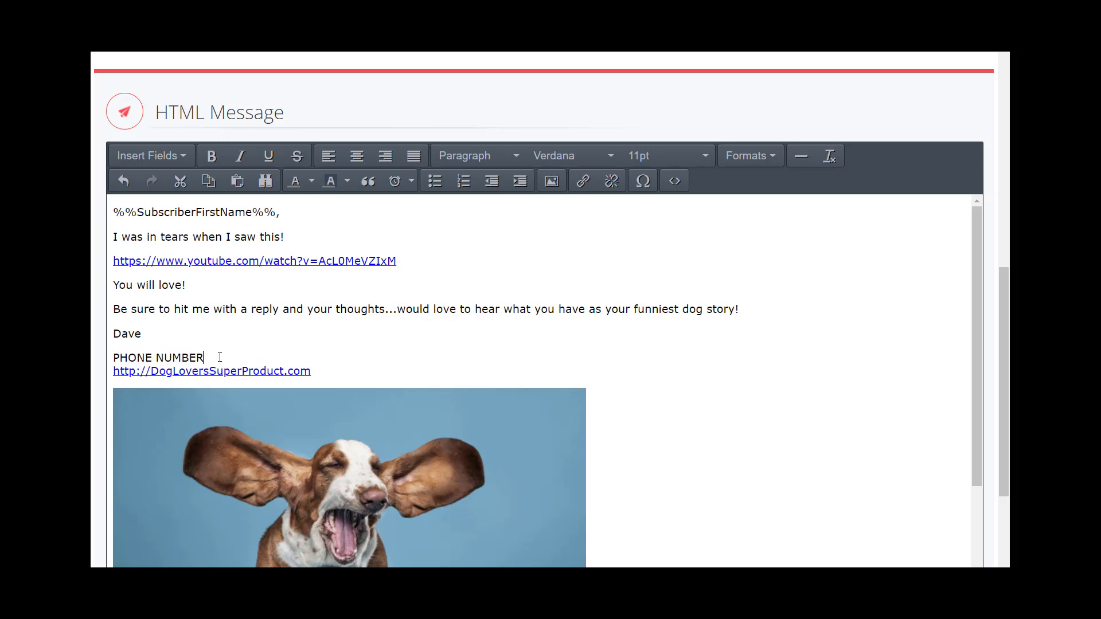
key("Return")
type("PS")
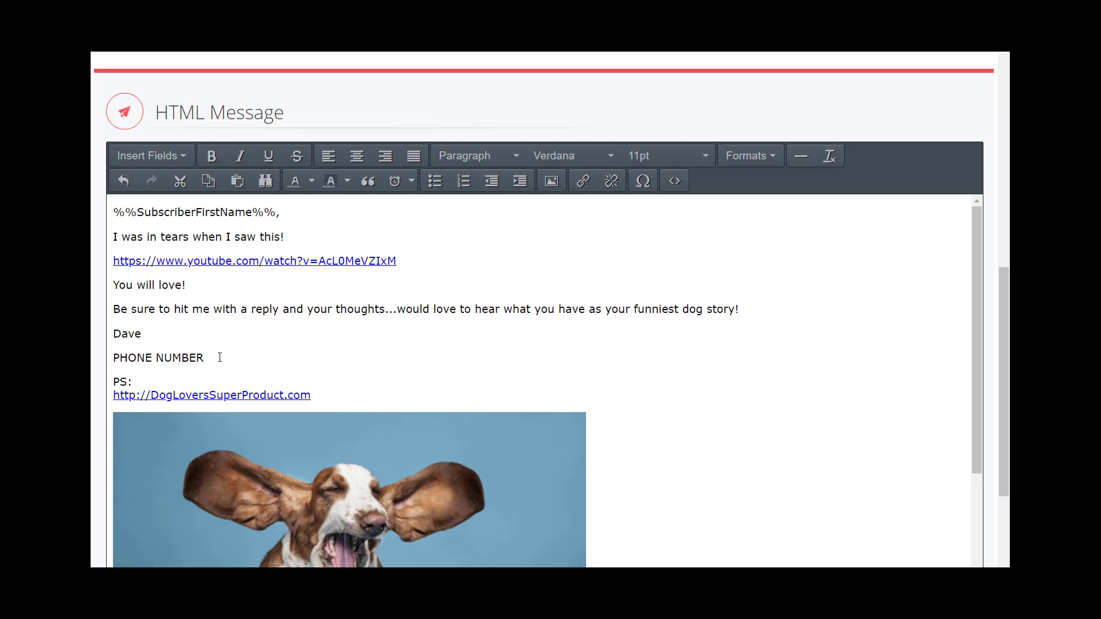
type(":MY buddy just launched a new")
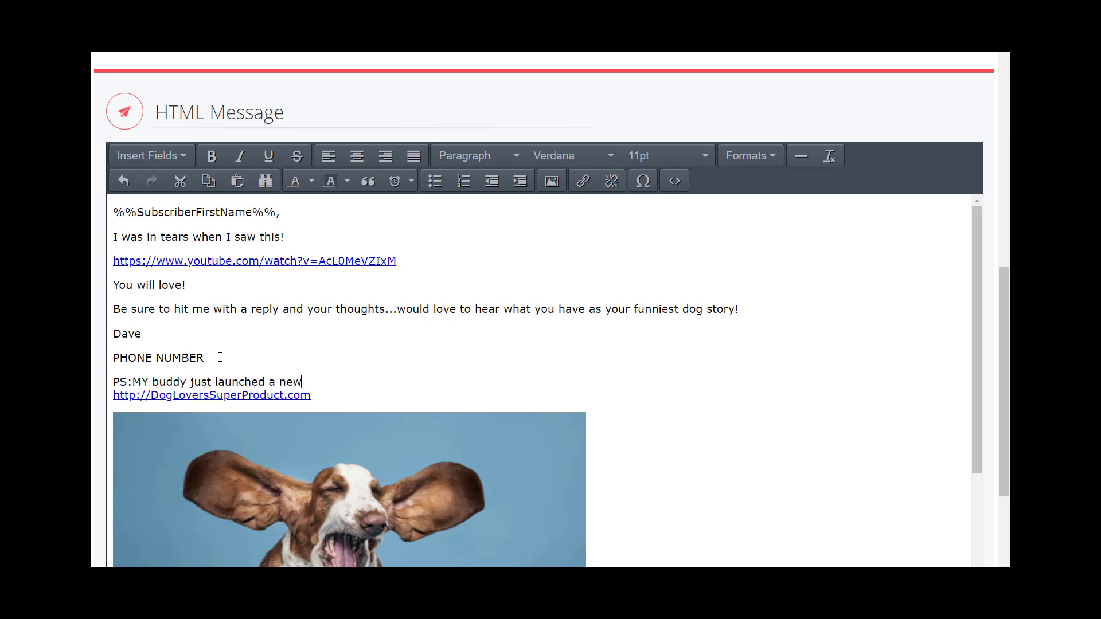
type(" product that dong")
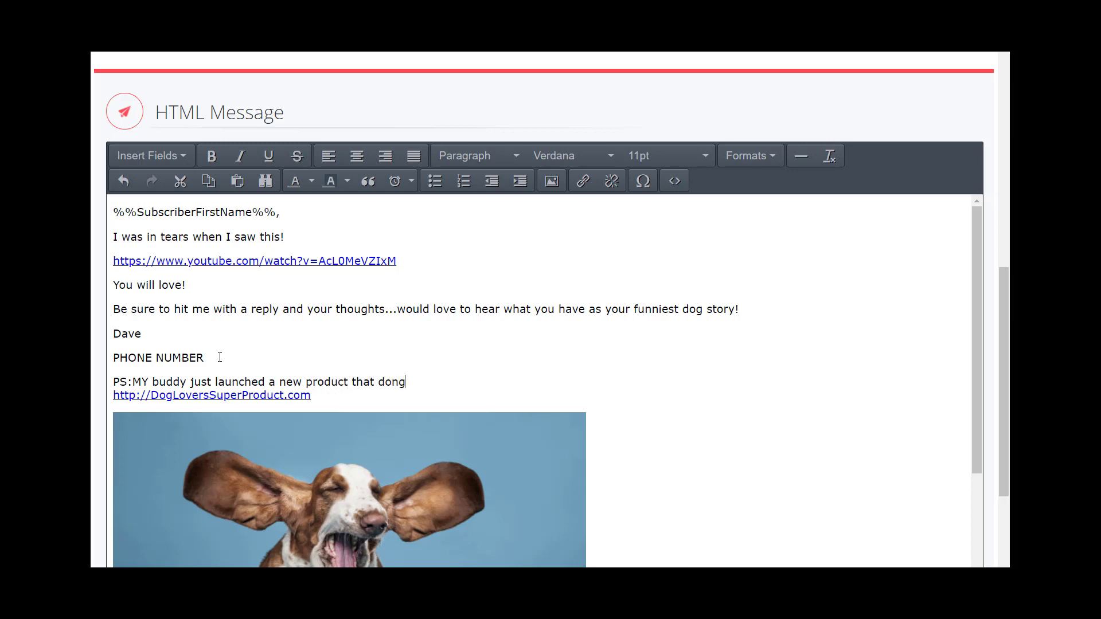
key("BackSpace")
key("BackSpace")
type("gs...ane even cats are going c")
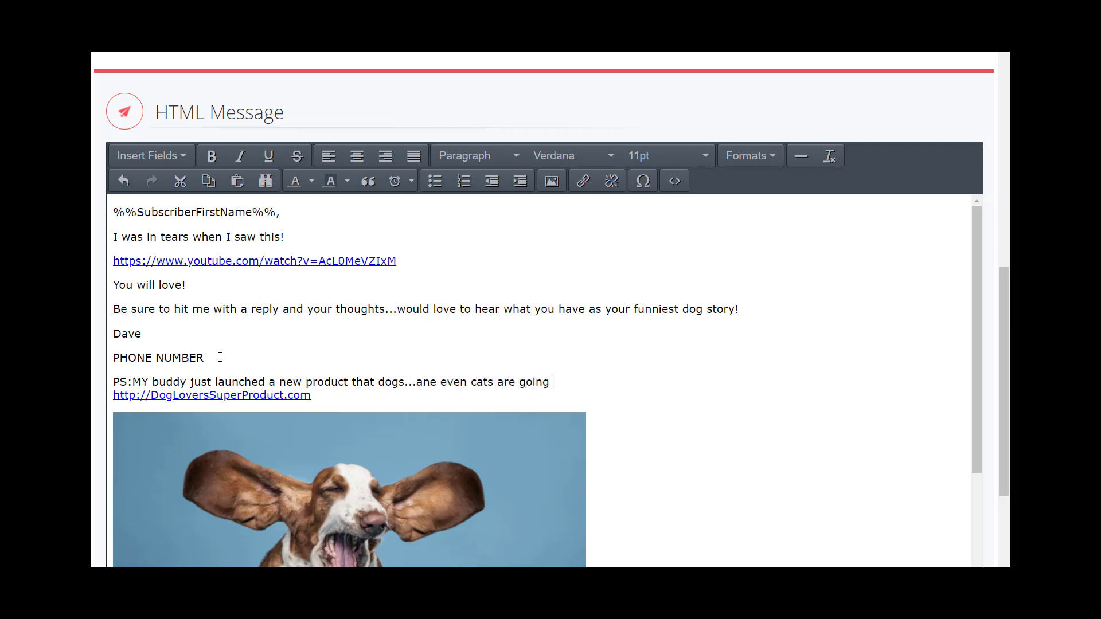
type("razy vor")
key("BackSpace")
key("BackSpace")
key("BackSpace")
type("for!")
Format "just launched a new product" in the PS line as bold, italic, underlined and green
scroll(307, 137, "up", 7)
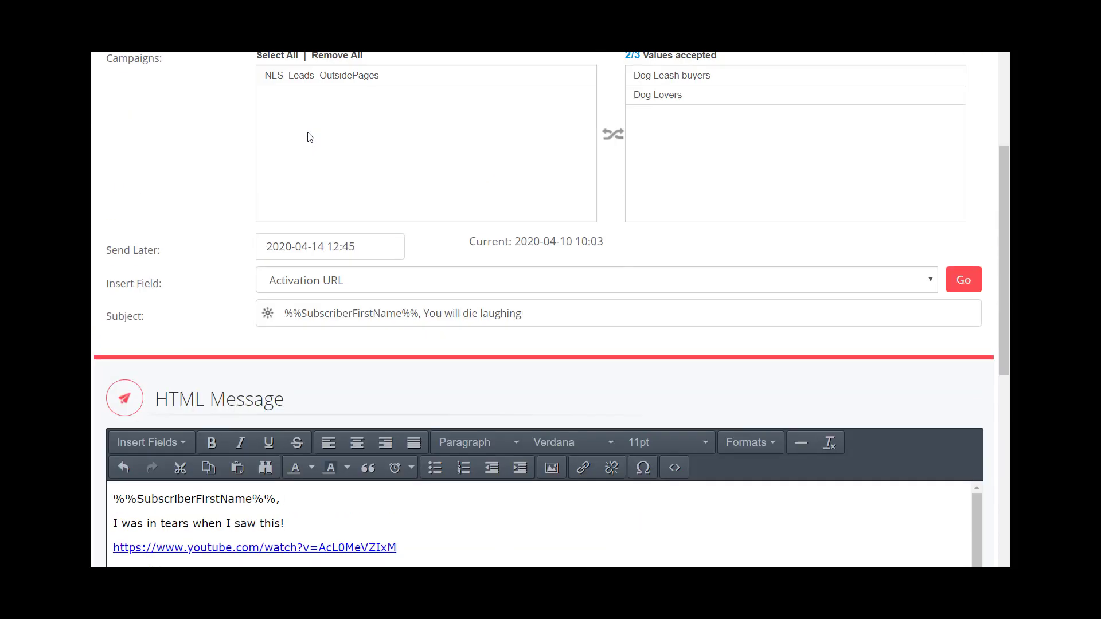
scroll(226, 354, "down", 6)
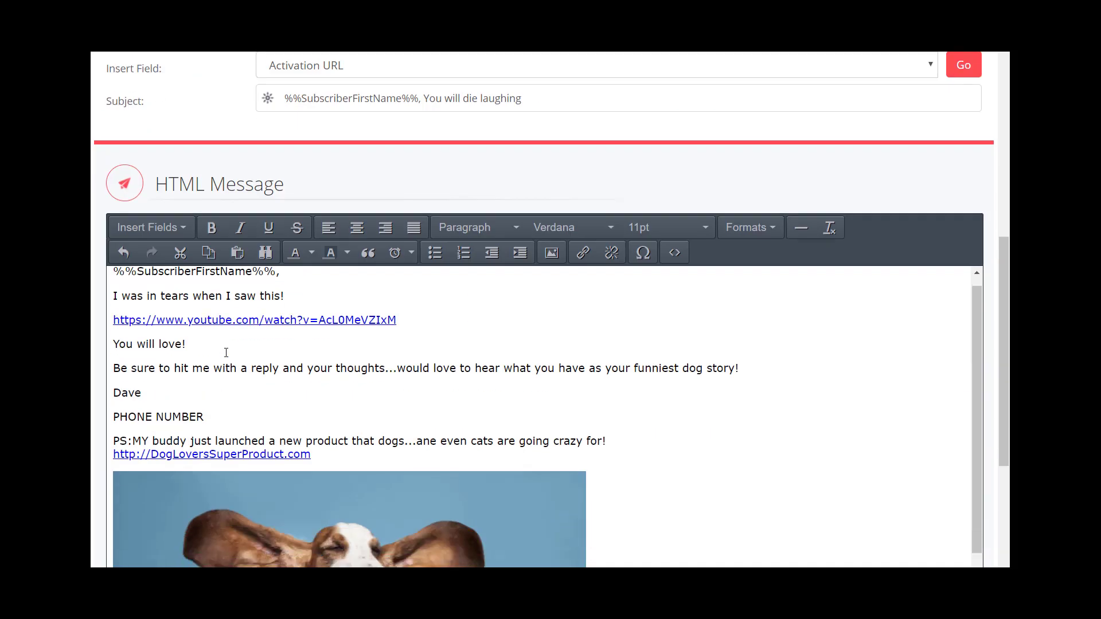
scroll(226, 352, "down", 2)
scroll(402, 447, "up", 2)
scroll(579, 546, "up", 1)
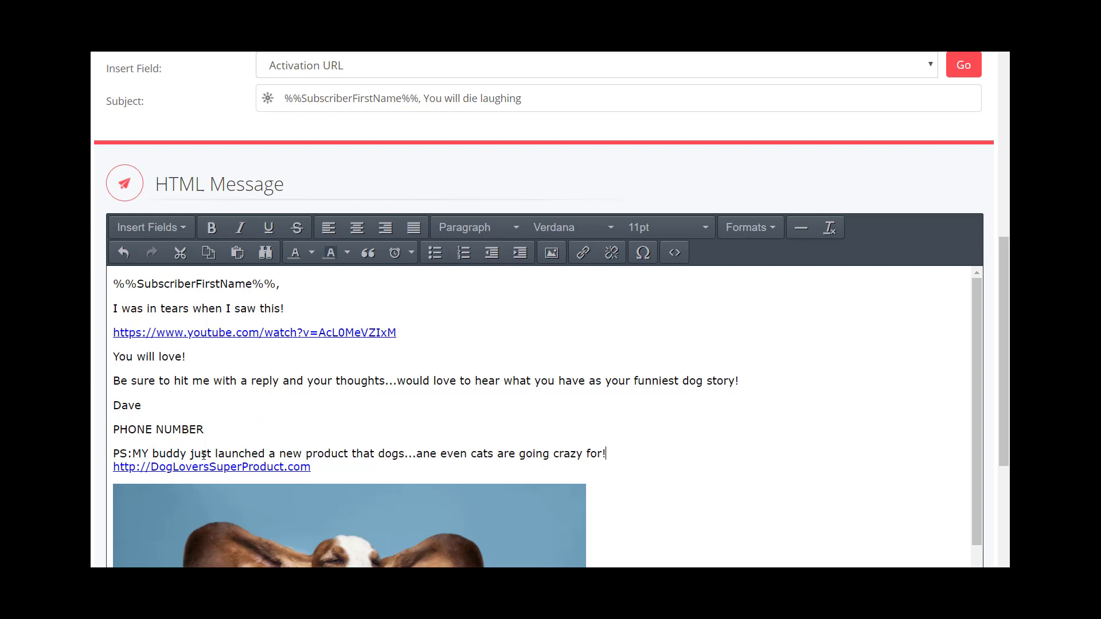
left_click_drag(190, 455, 350, 454)
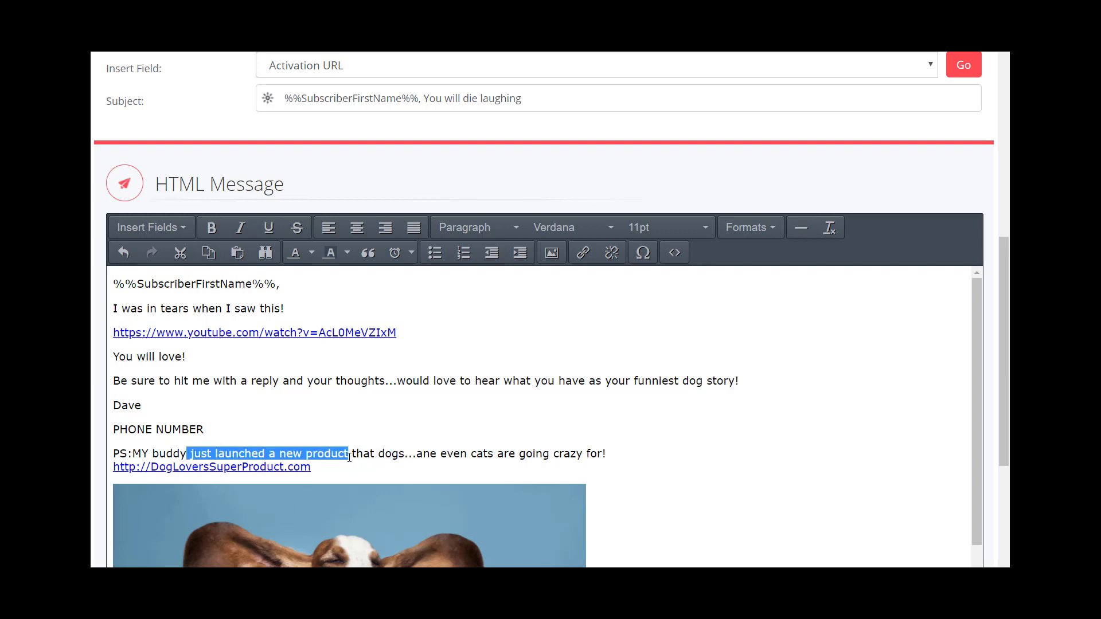
left_click(218, 233)
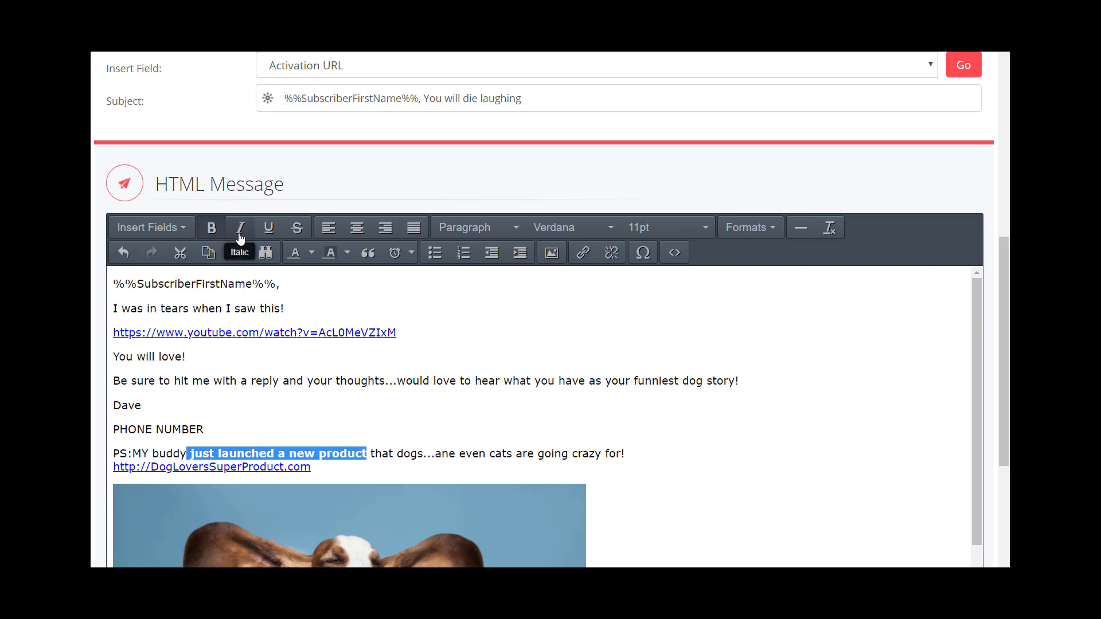
left_click(239, 231)
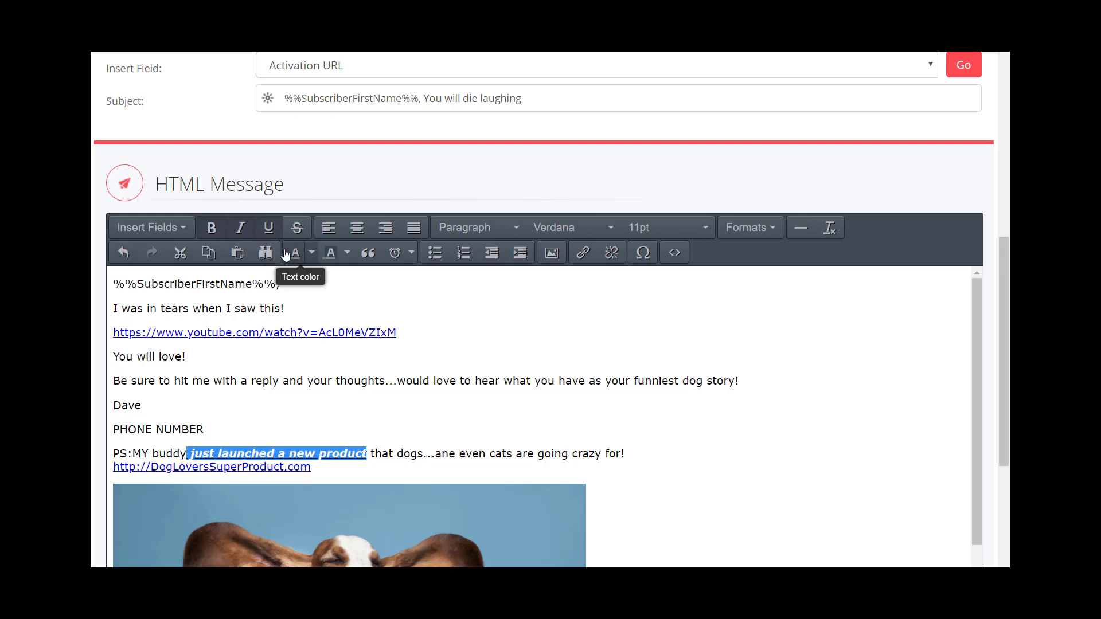
left_click(311, 258)
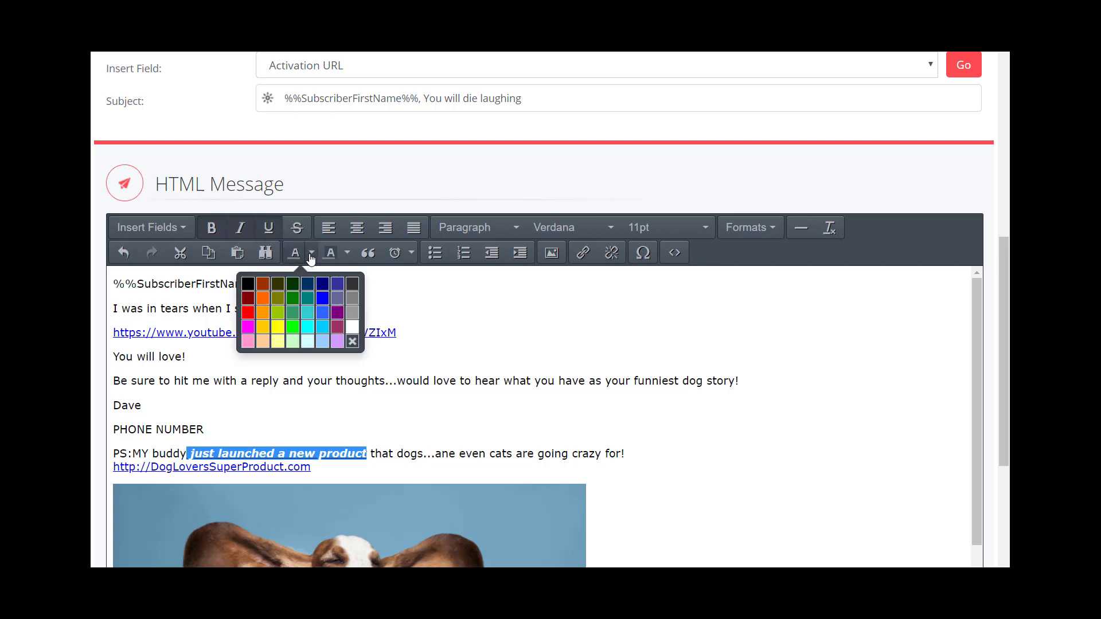
left_click(302, 315)
left_click(336, 388)
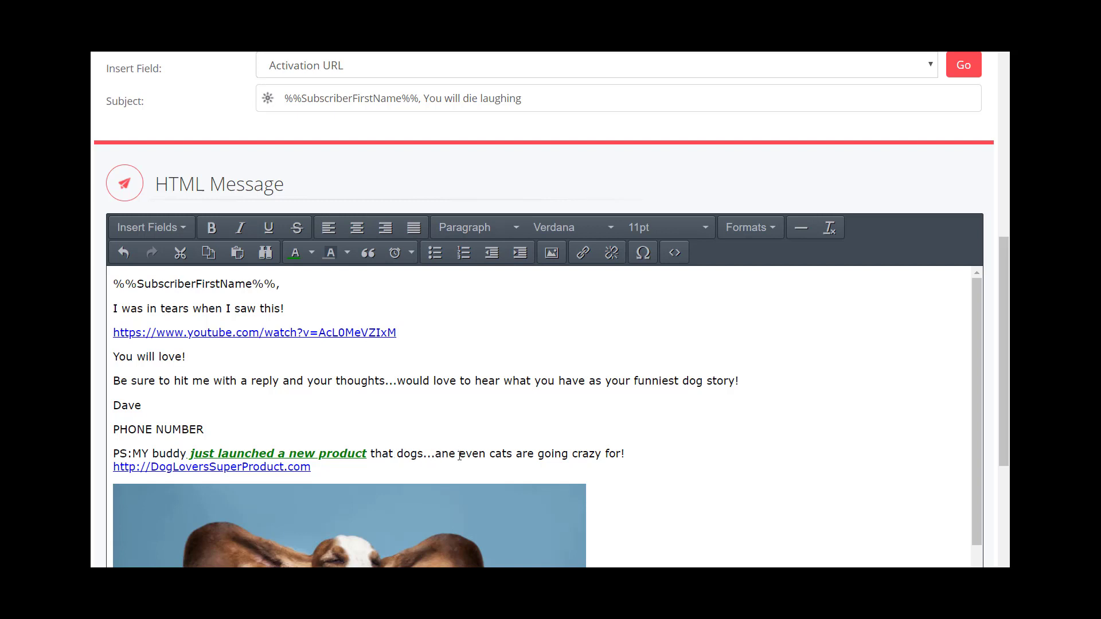
Set the font size of the entire message body to 18pt
key("ctrl+a")
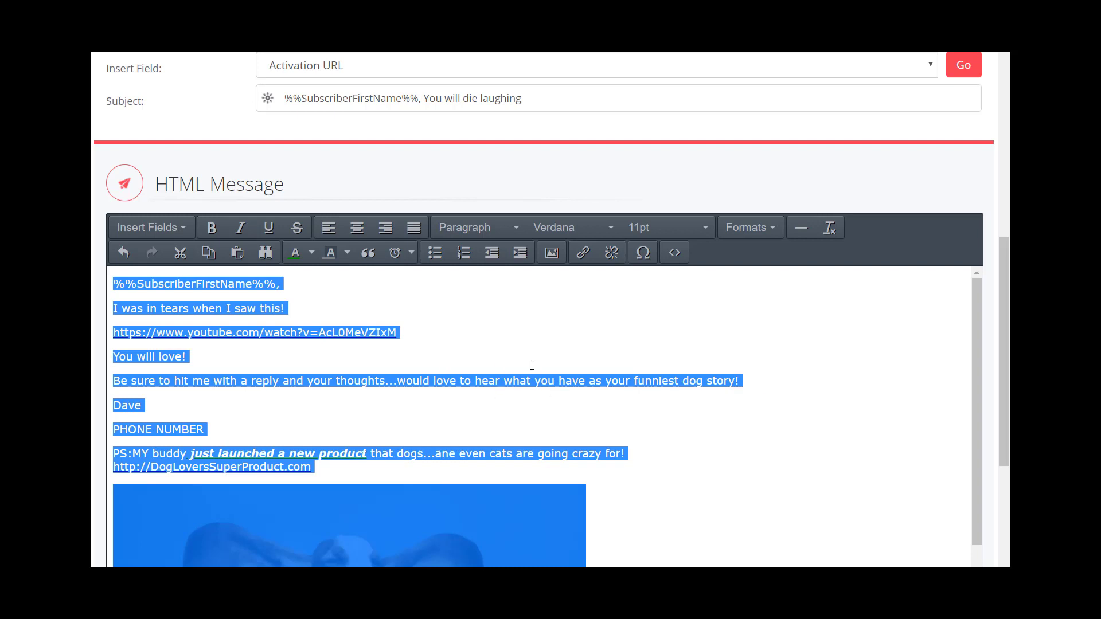
left_click(439, 352)
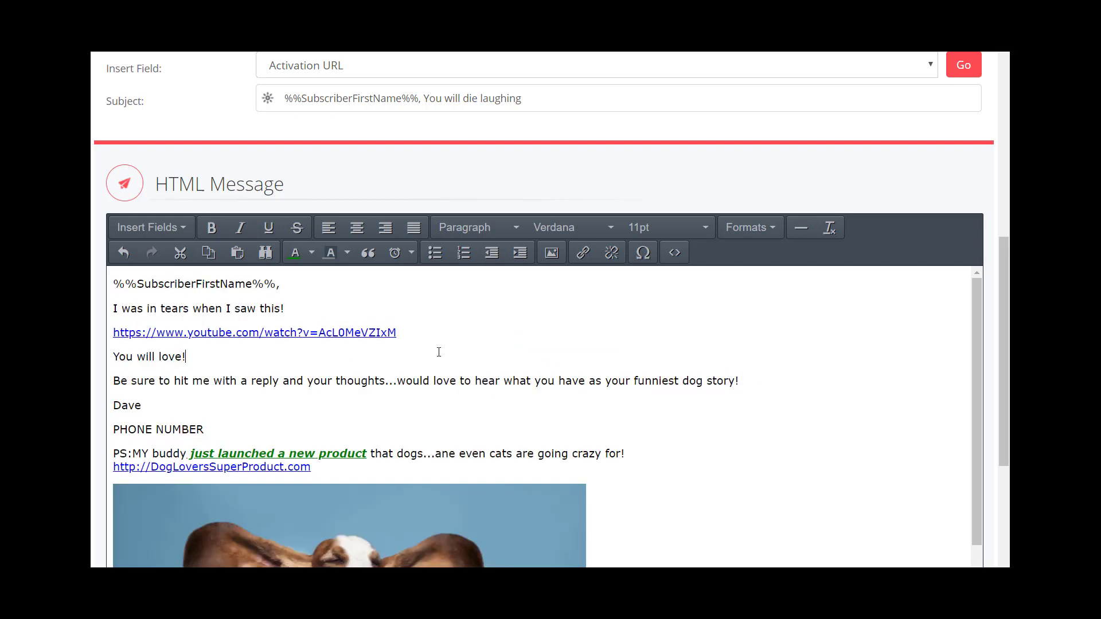
left_click(439, 331)
left_click(417, 381)
key("ctrl+a")
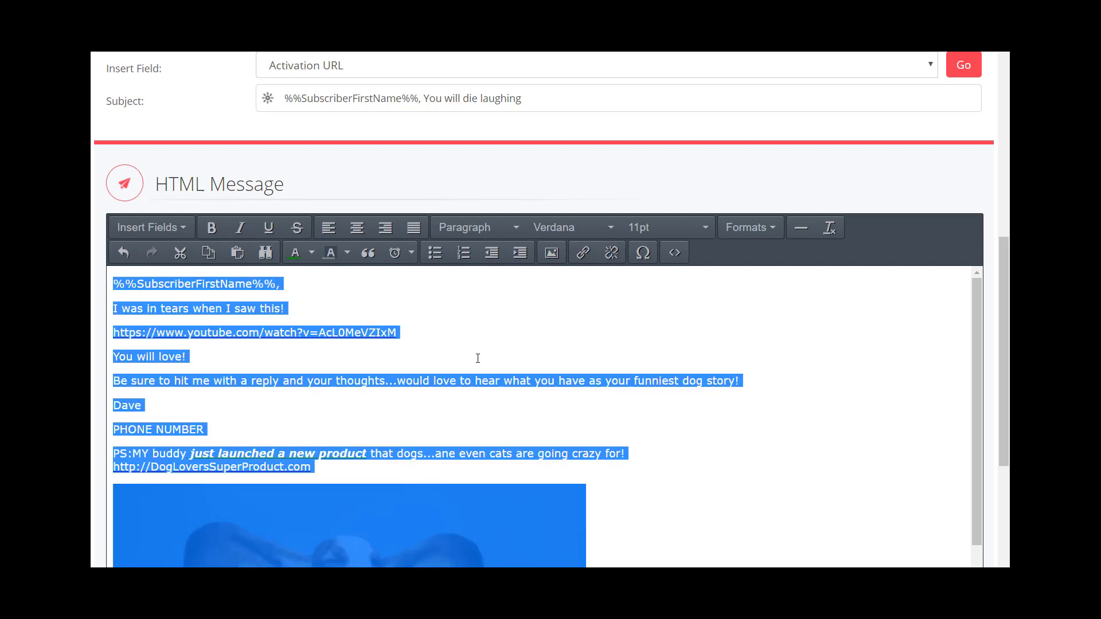
left_click(649, 230)
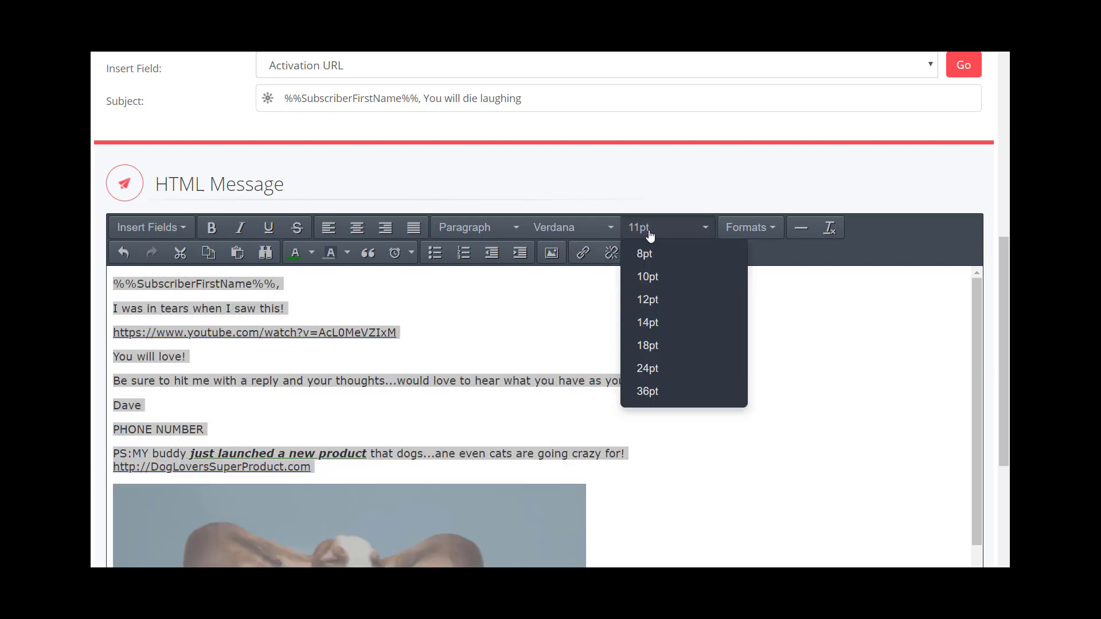
left_click(661, 348)
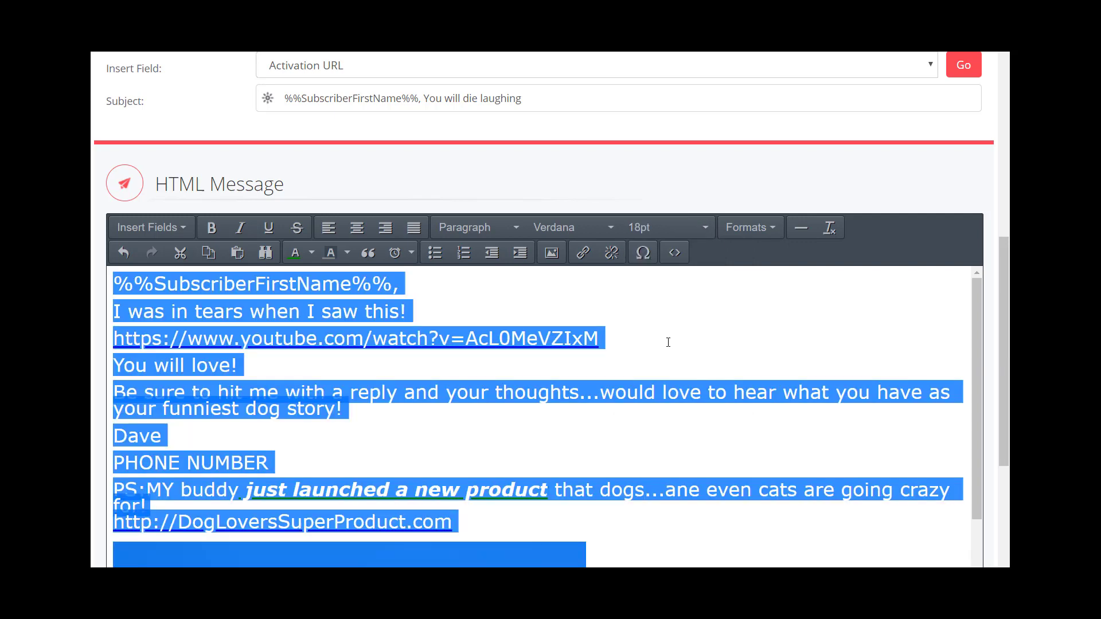
left_click(669, 344)
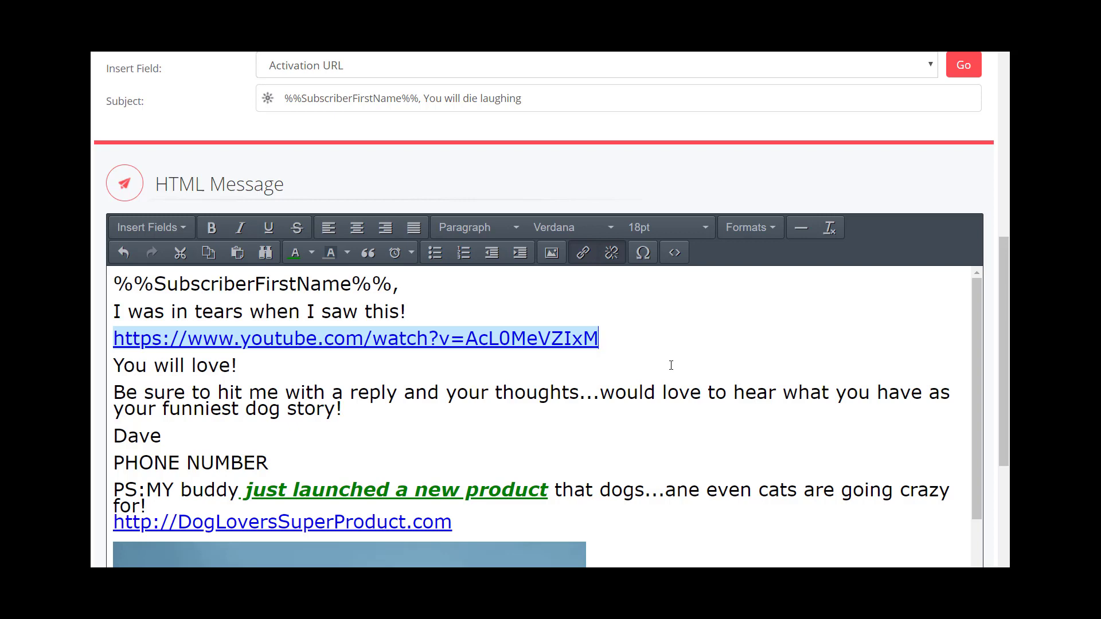
left_click(675, 365)
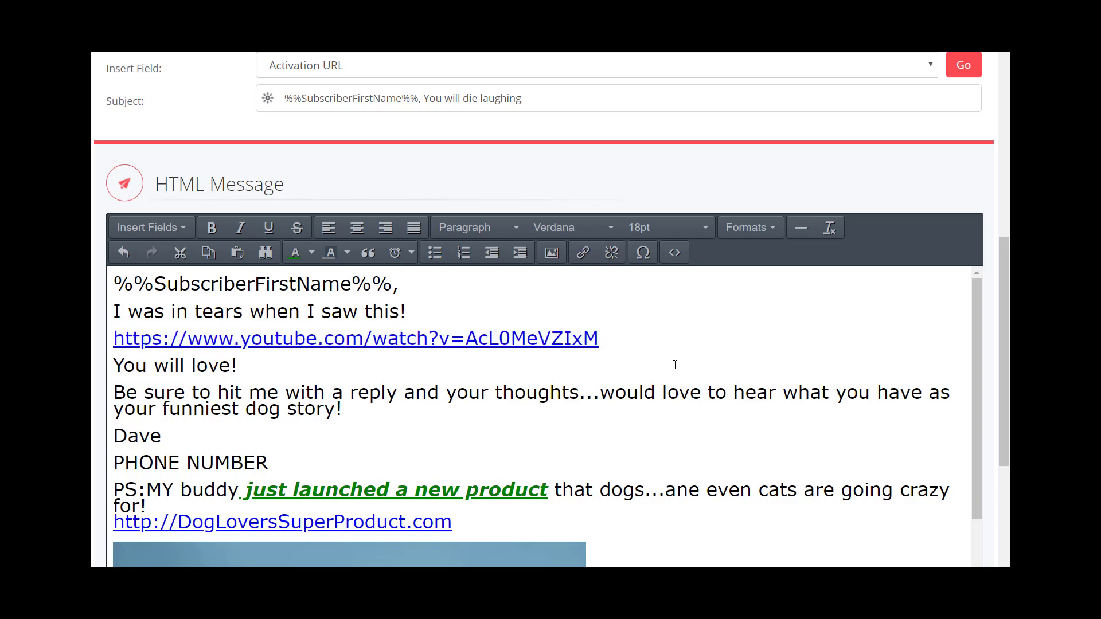
Review the campaigns, send time, subject and message, then save the edited broadcast and dismiss the notice
scroll(674, 365, "down", 4)
scroll(358, 308, "up", 10)
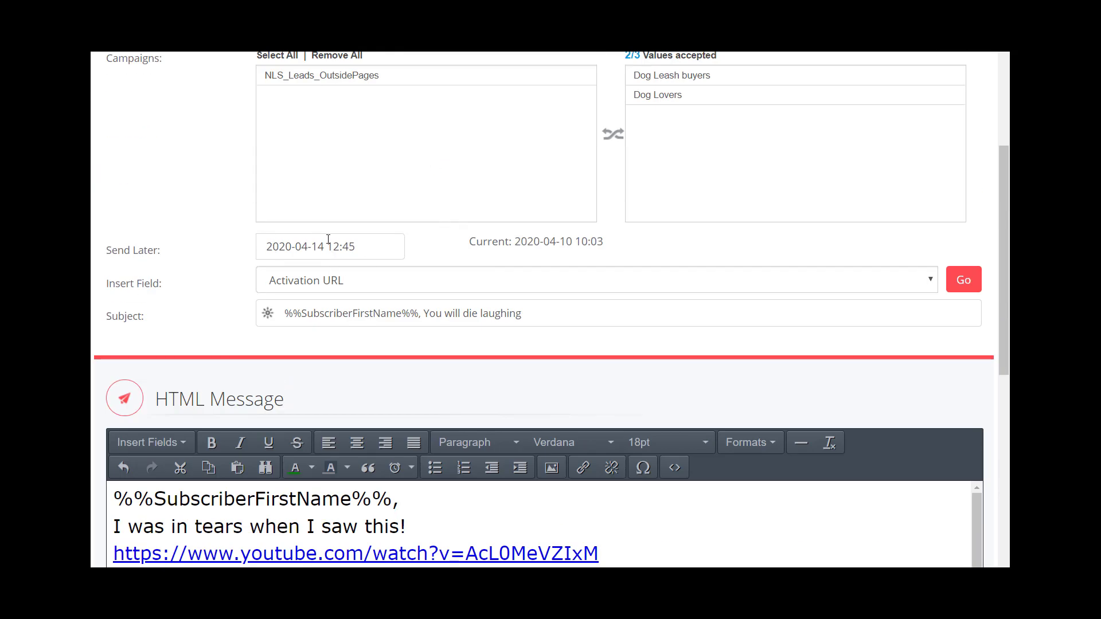
scroll(701, 120, "up", 2)
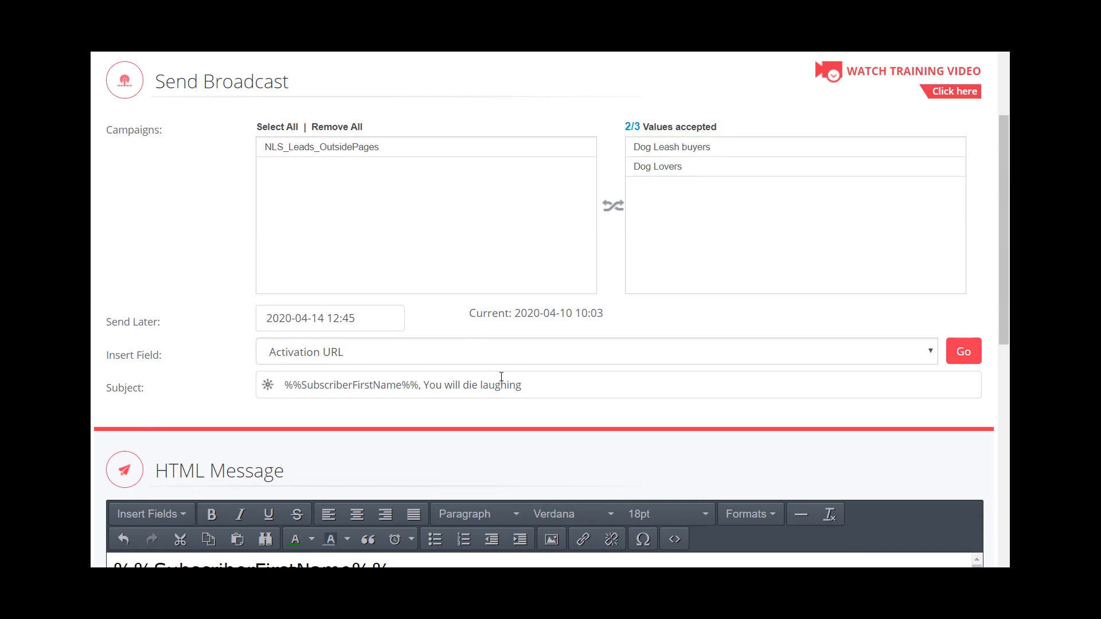
scroll(501, 377, "down", 15)
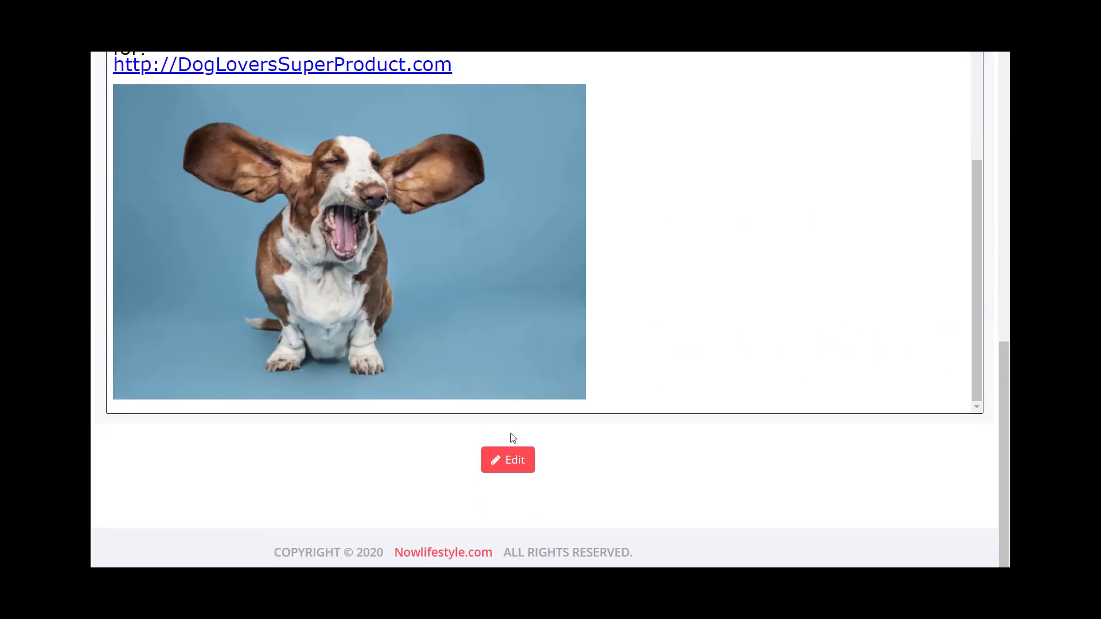
left_click(508, 459)
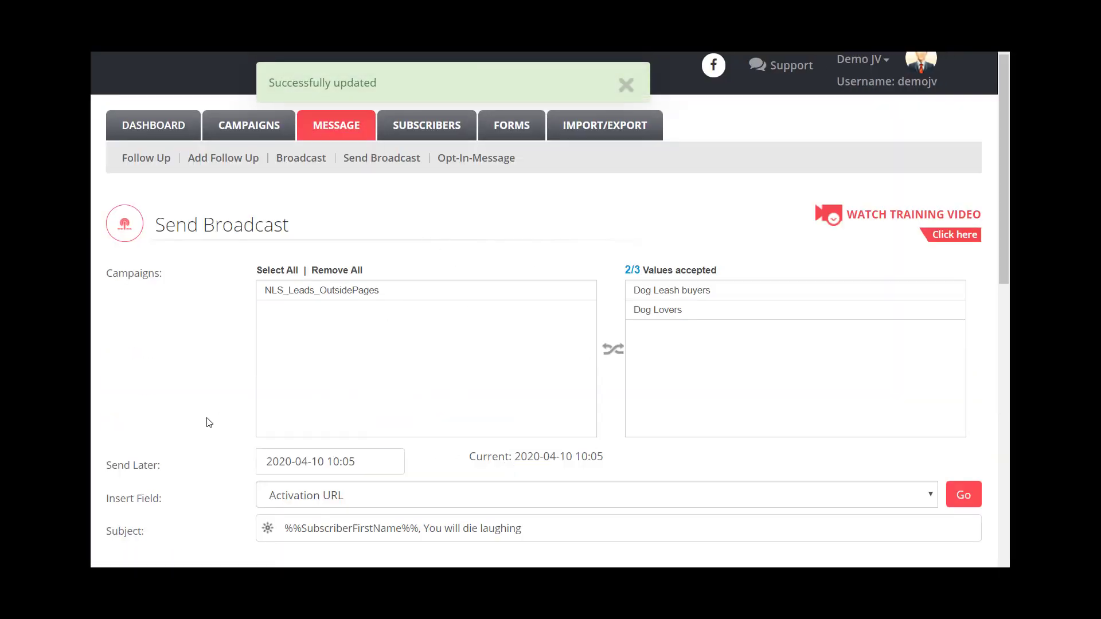
scroll(209, 423, "down", 5)
left_click(626, 85)
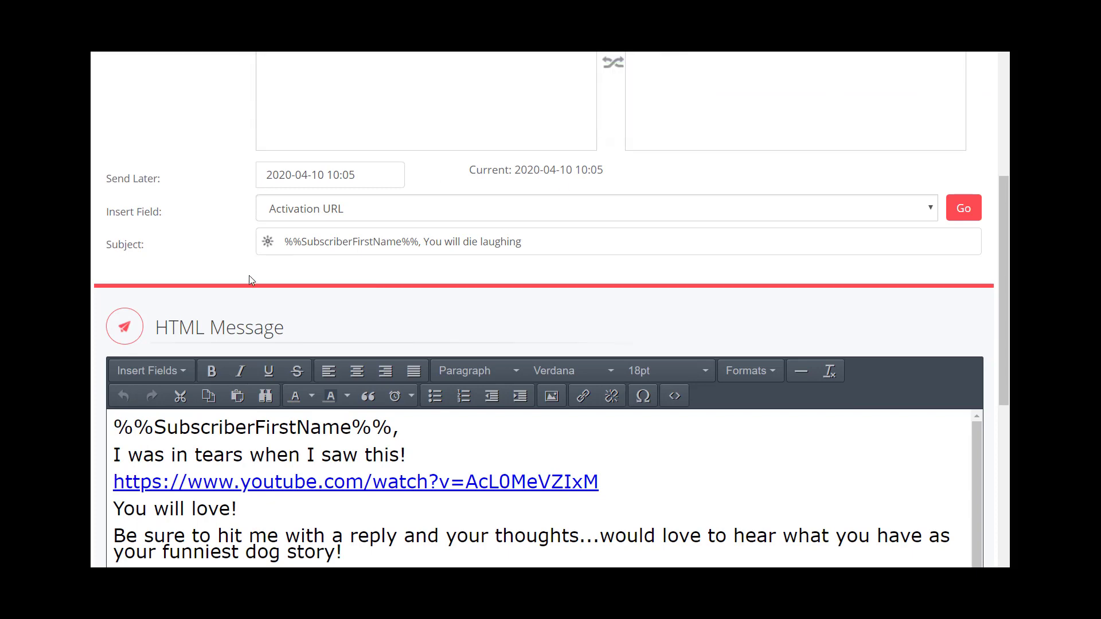
scroll(249, 276, "up", 5)
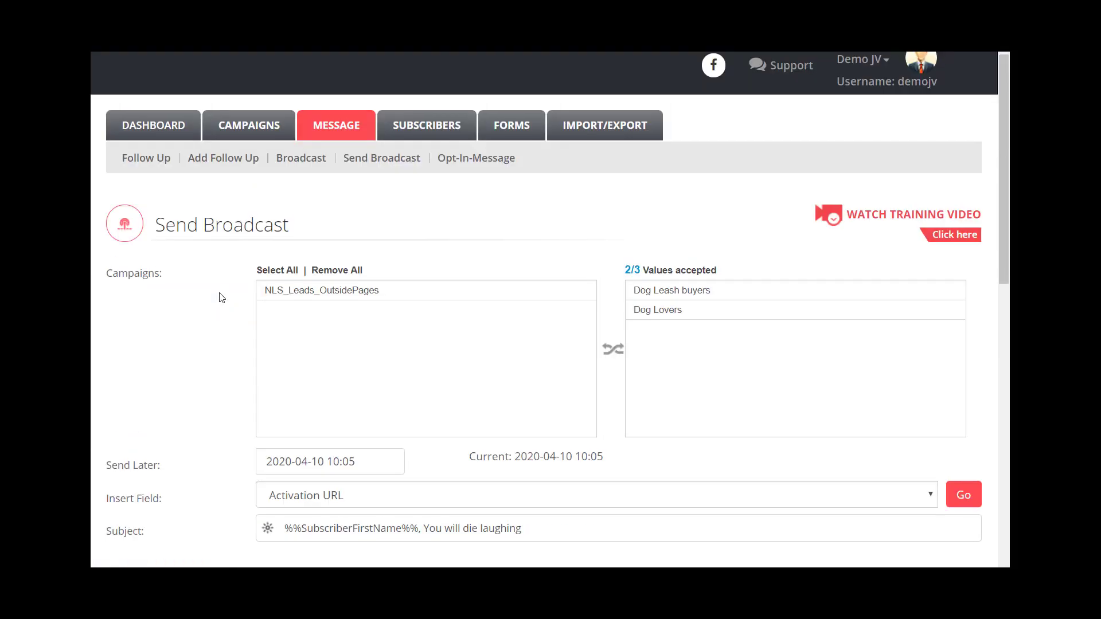
Open the broadcast messages list, activate the pending "You will die laughing" broadcast and dismiss the notice
left_click(297, 166)
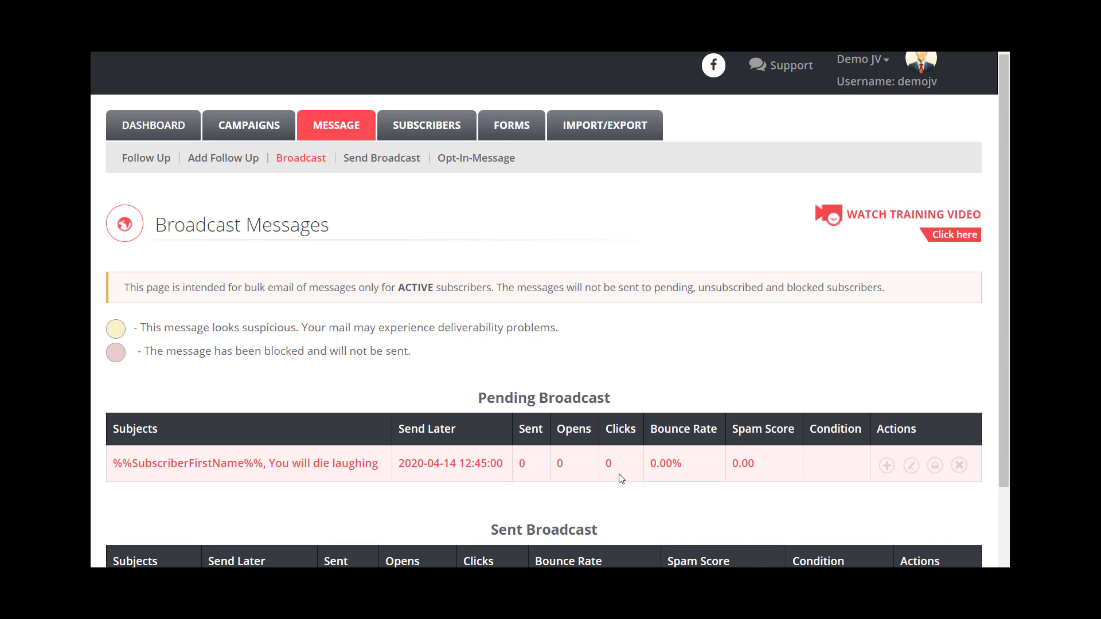
left_click(886, 465)
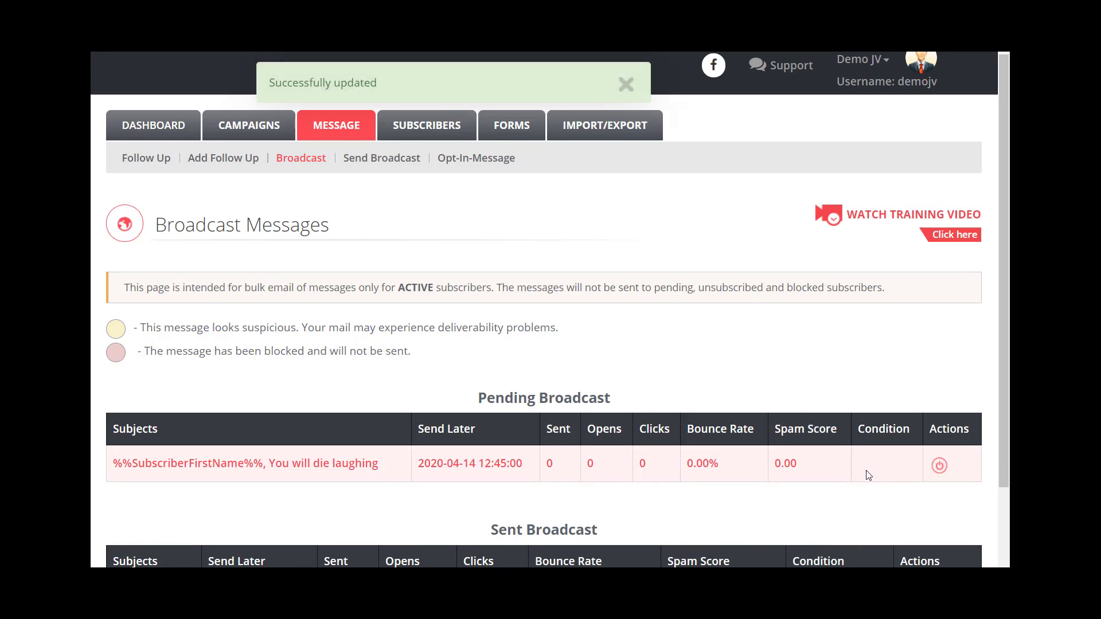
left_click_drag(280, 83, 378, 84)
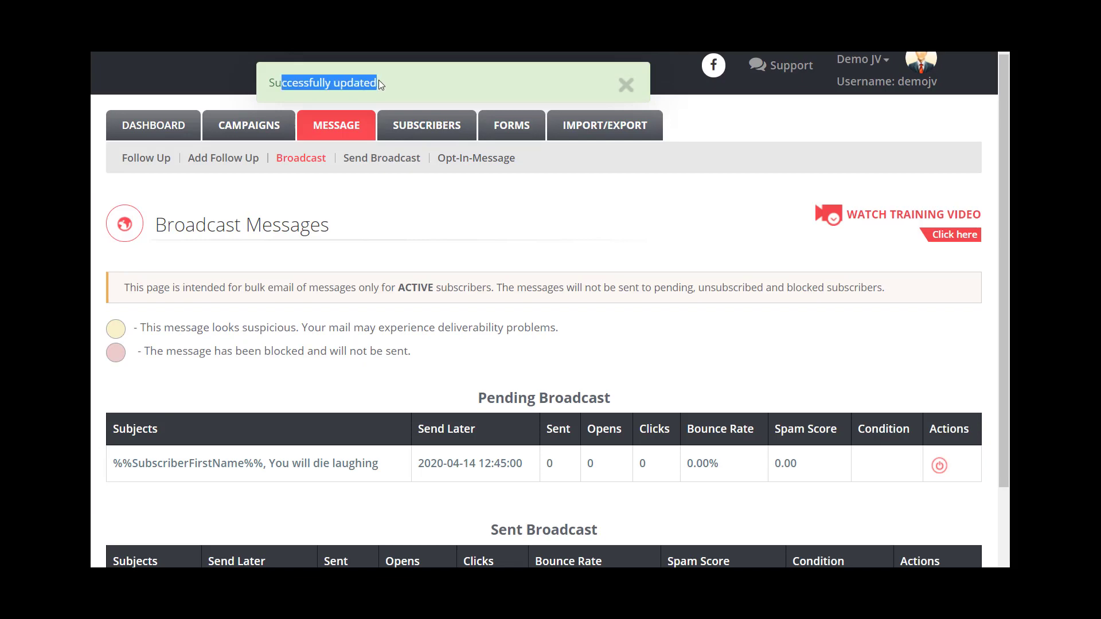
left_click(626, 86)
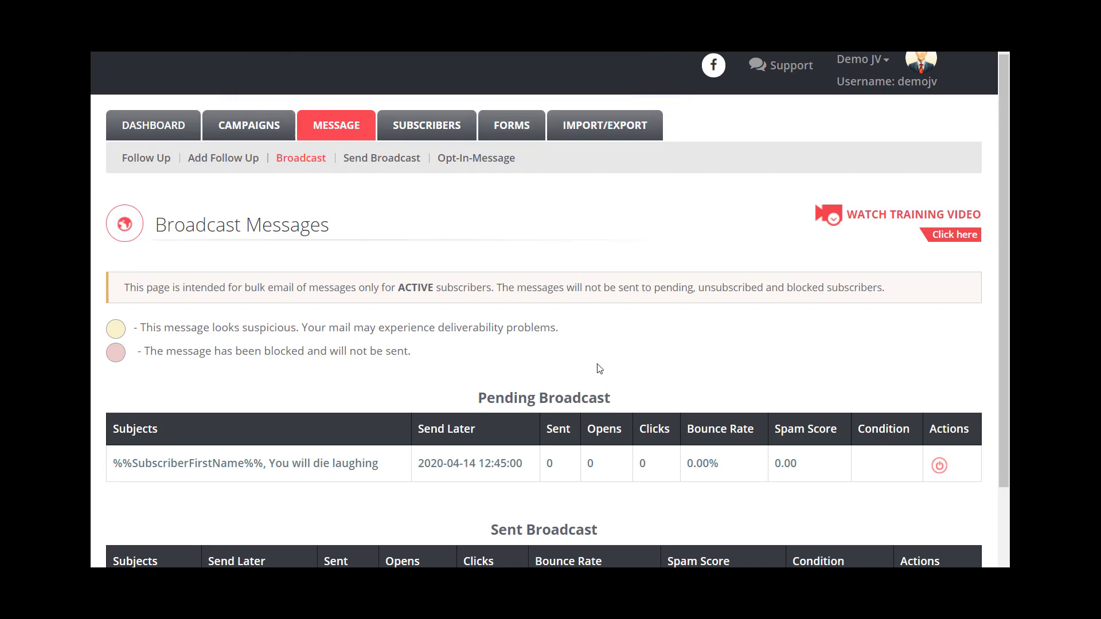
scroll(487, 423, "down", 2)
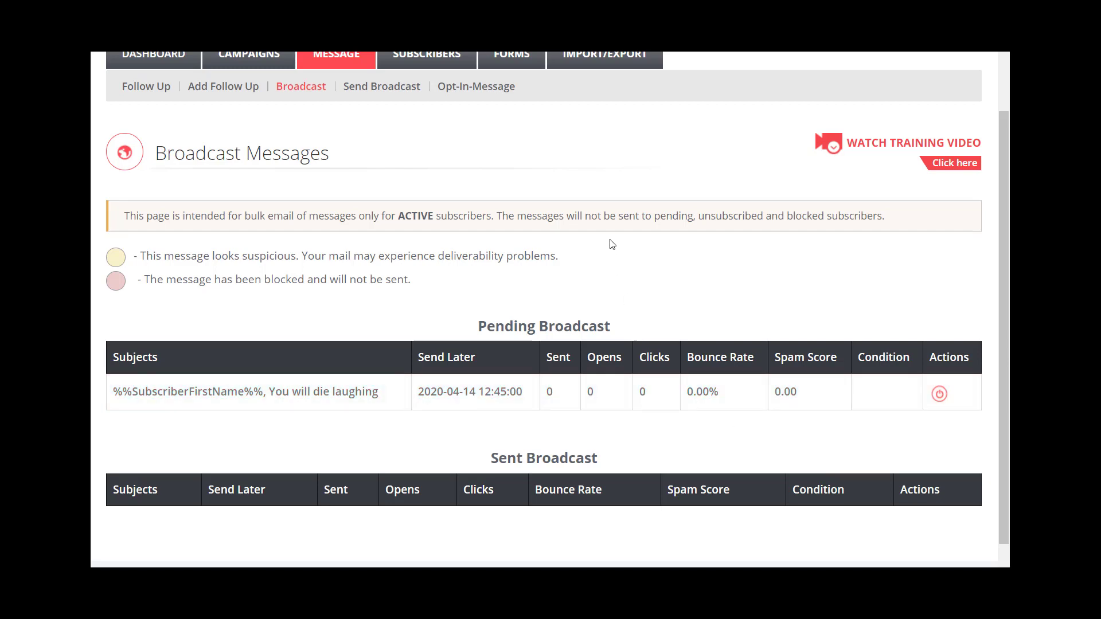
scroll(492, 270, "up", 1)
scroll(490, 278, "down", 1)
scroll(550, 309, "up", 1)
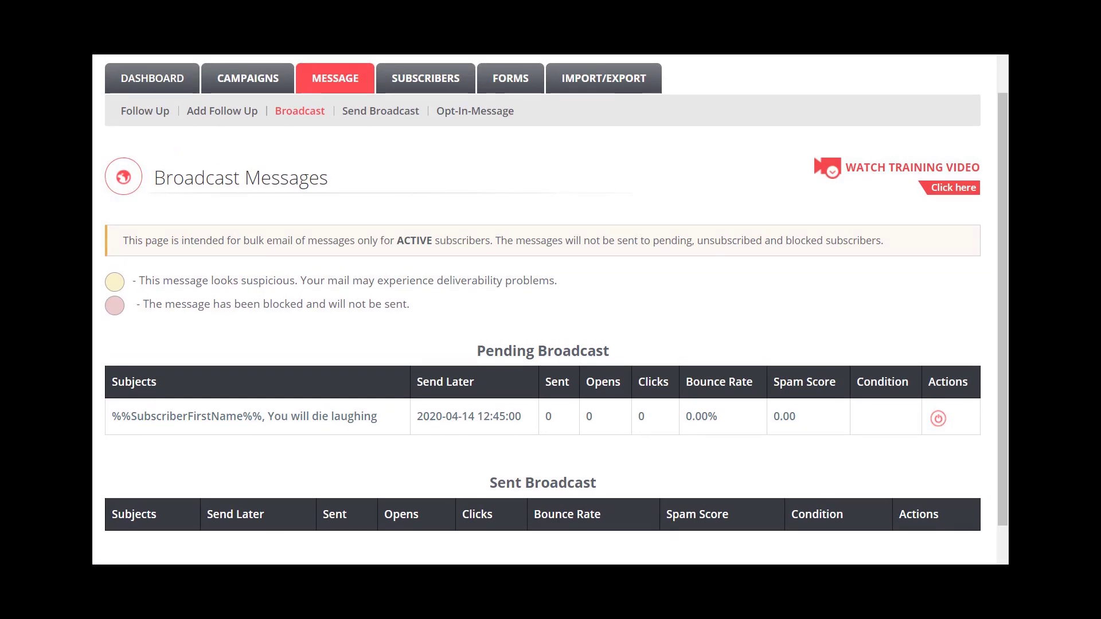